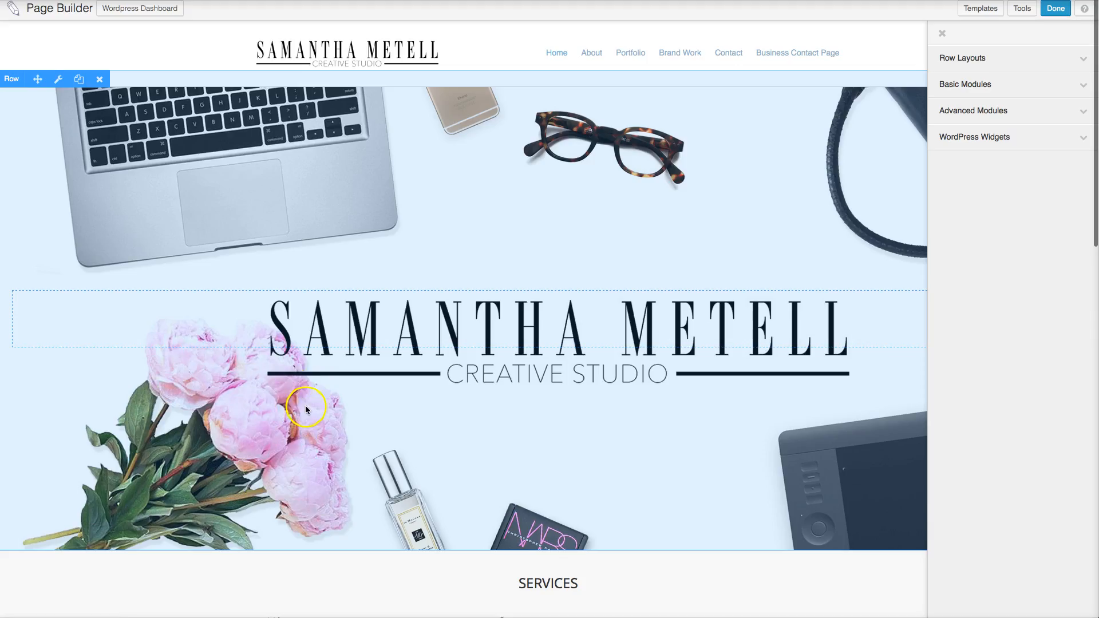
- Open the settings of the Design Process row and set its border color to grey 7a7a7a
scroll(305, 406, "down", 5)
scroll(304, 406, "down", 5)
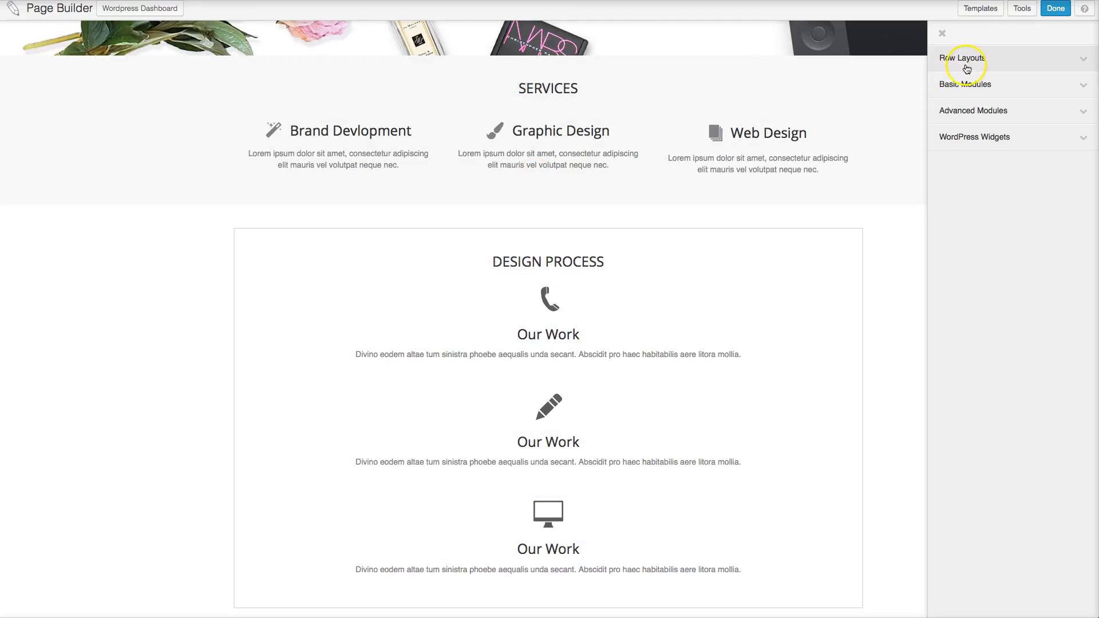
left_click(972, 58)
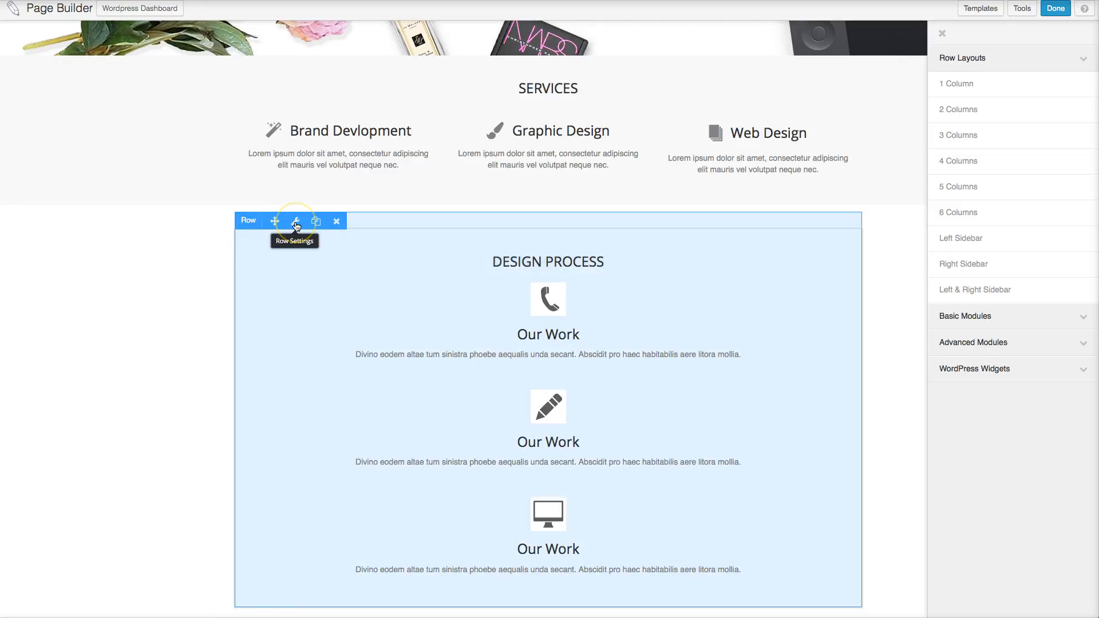
left_click(296, 222)
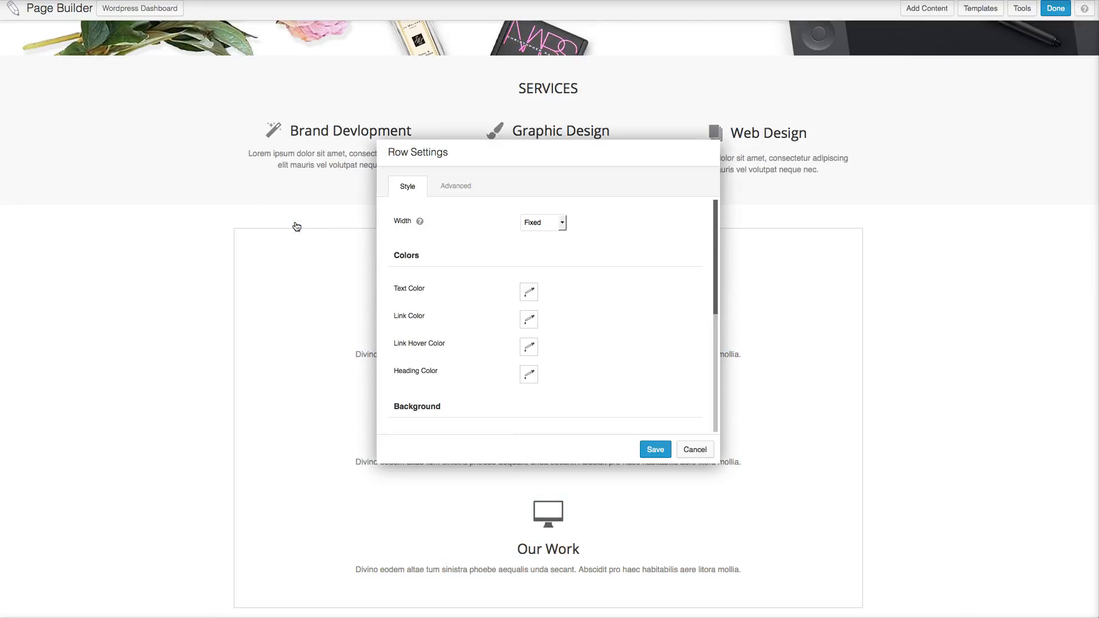
scroll(433, 298, "down", 5)
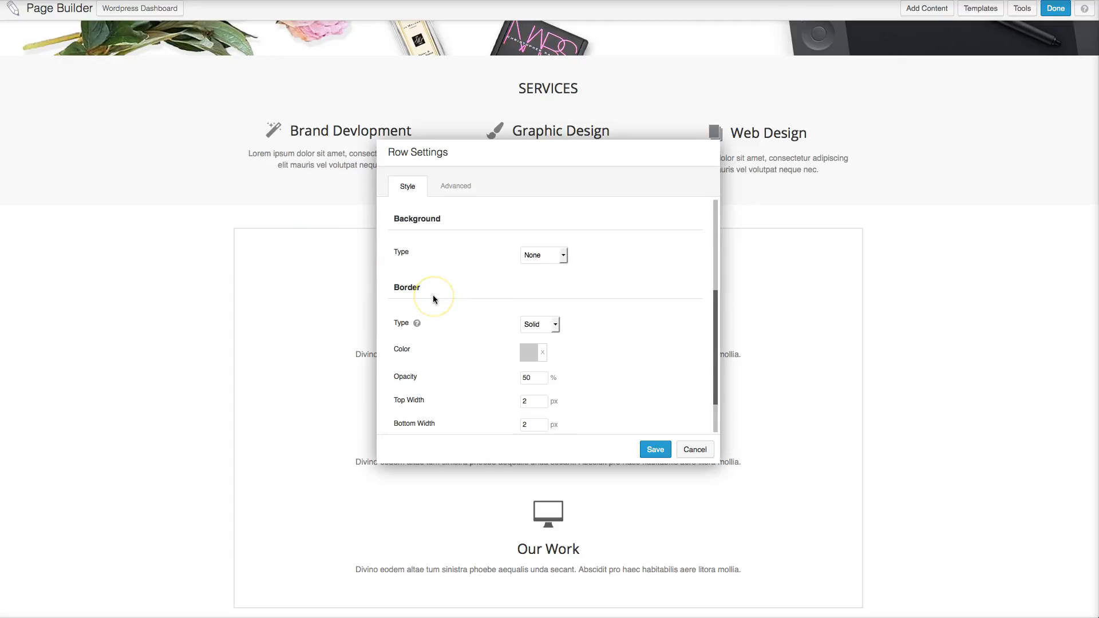
left_click(406, 288)
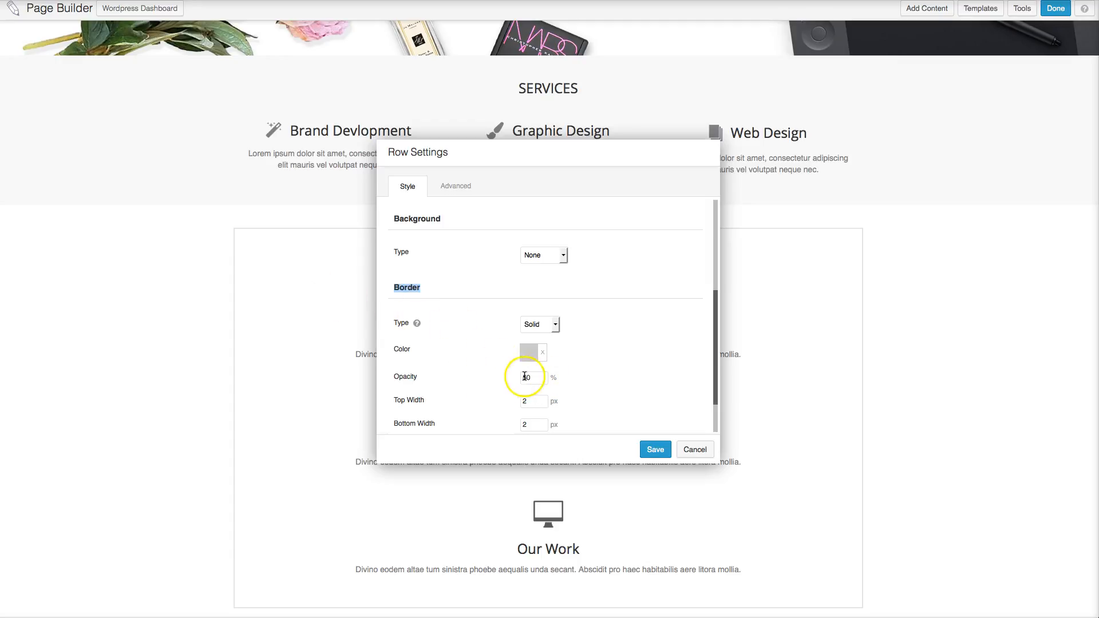
left_click(530, 360)
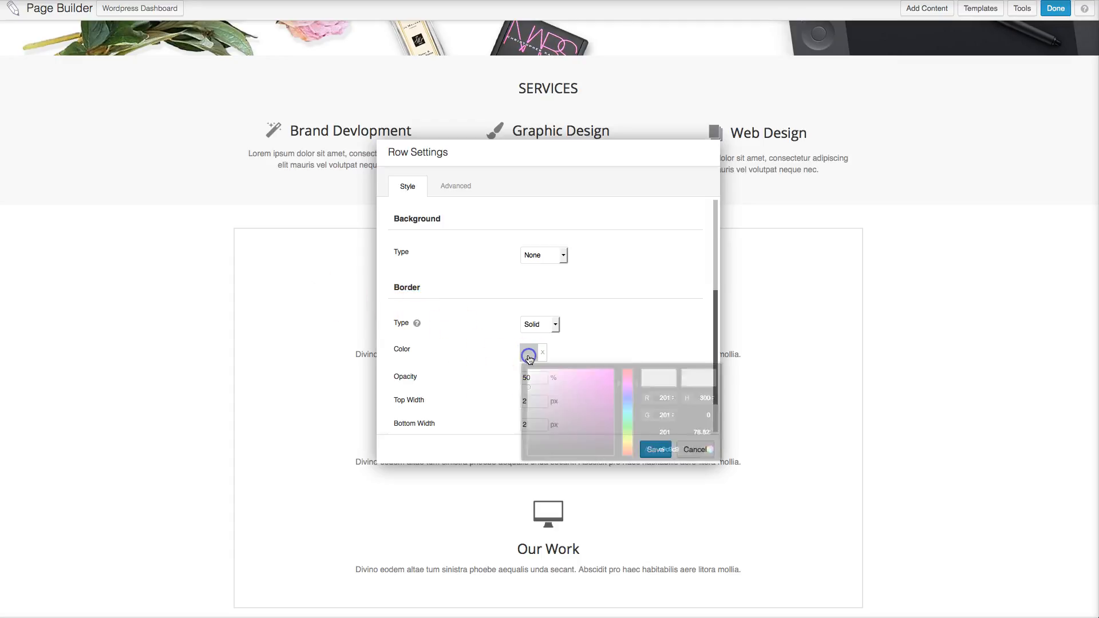
left_click_drag(525, 388, 521, 458)
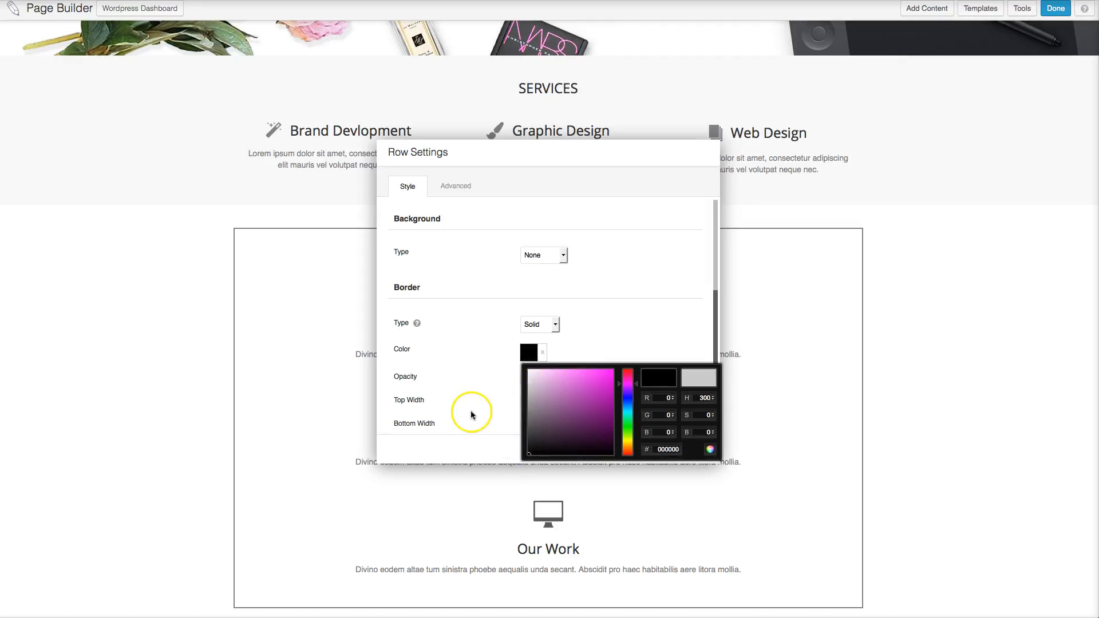
left_click(530, 417)
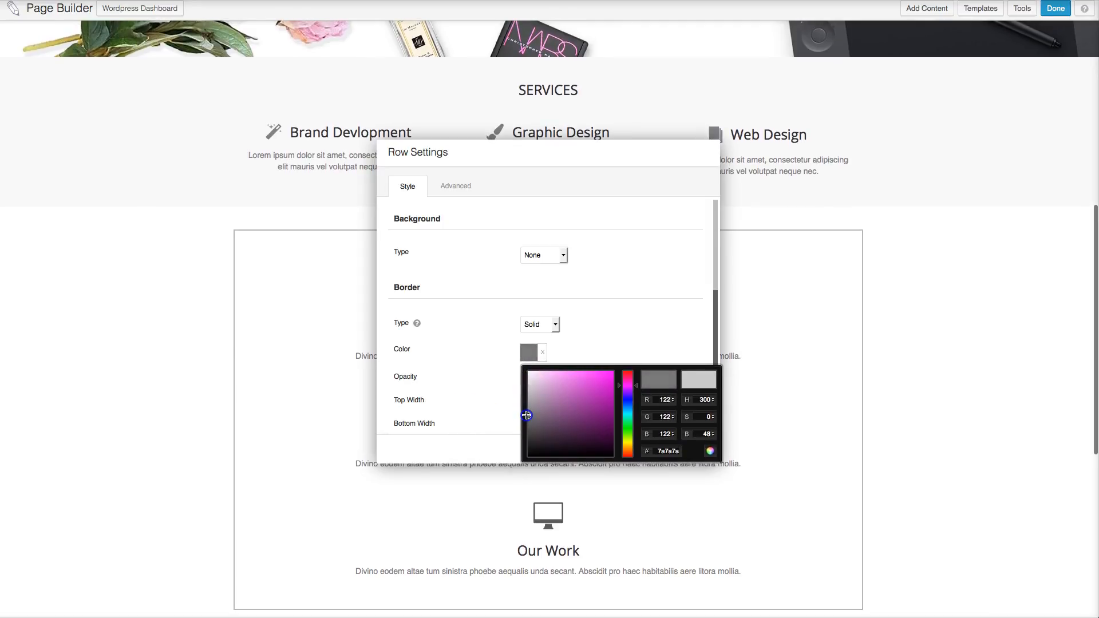
- Try a row border opacity of 100% and set it back to 50%
left_click(497, 377)
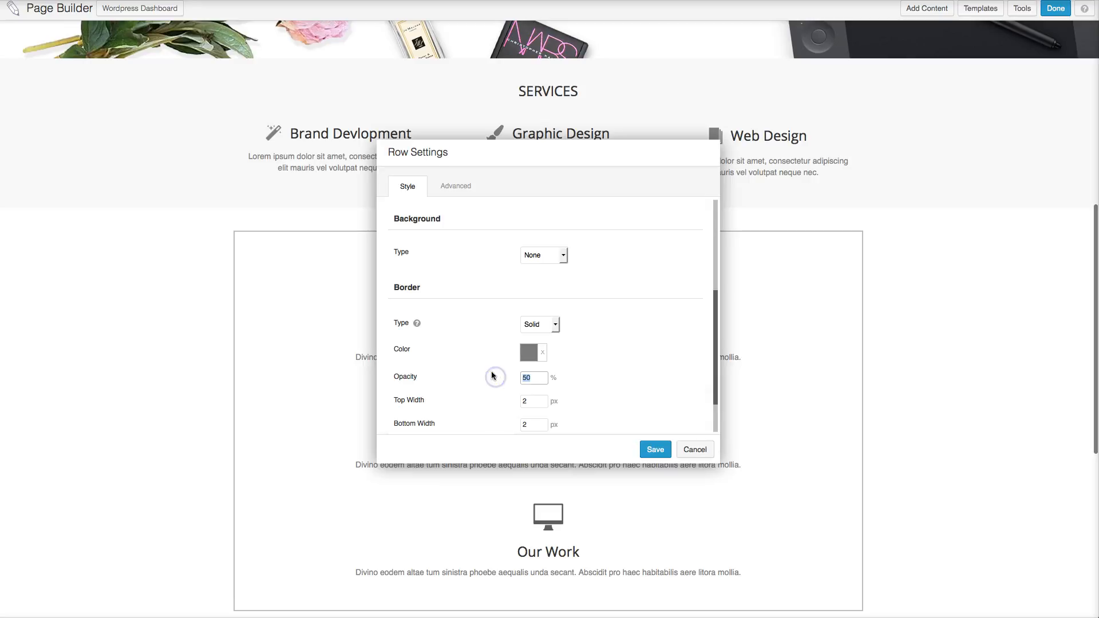
type("100")
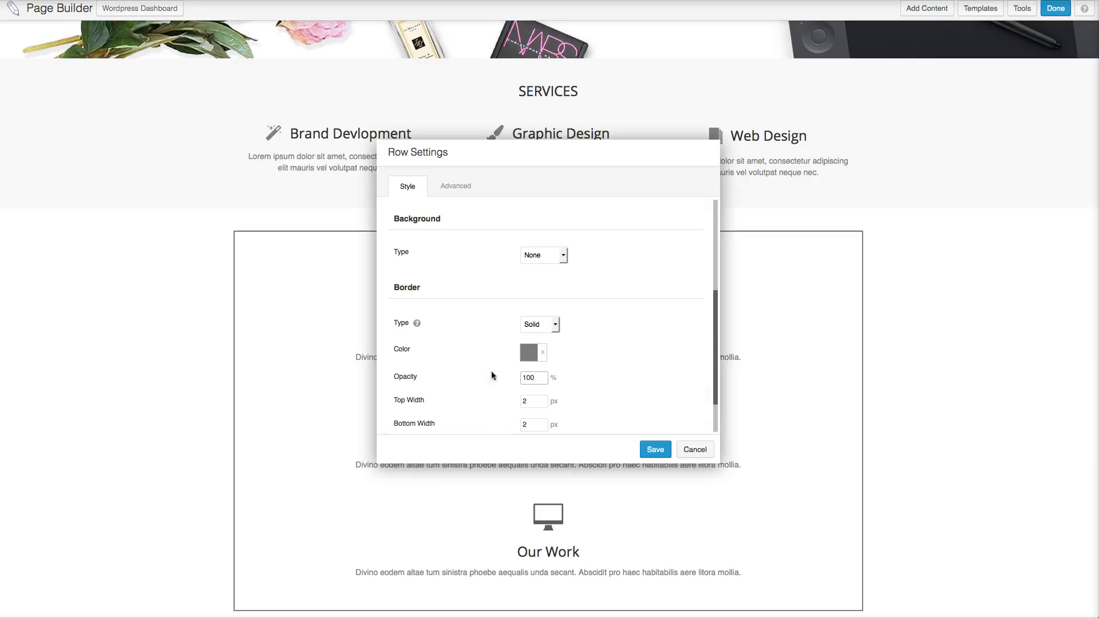
key("BackSpace")
key("BackSpace")
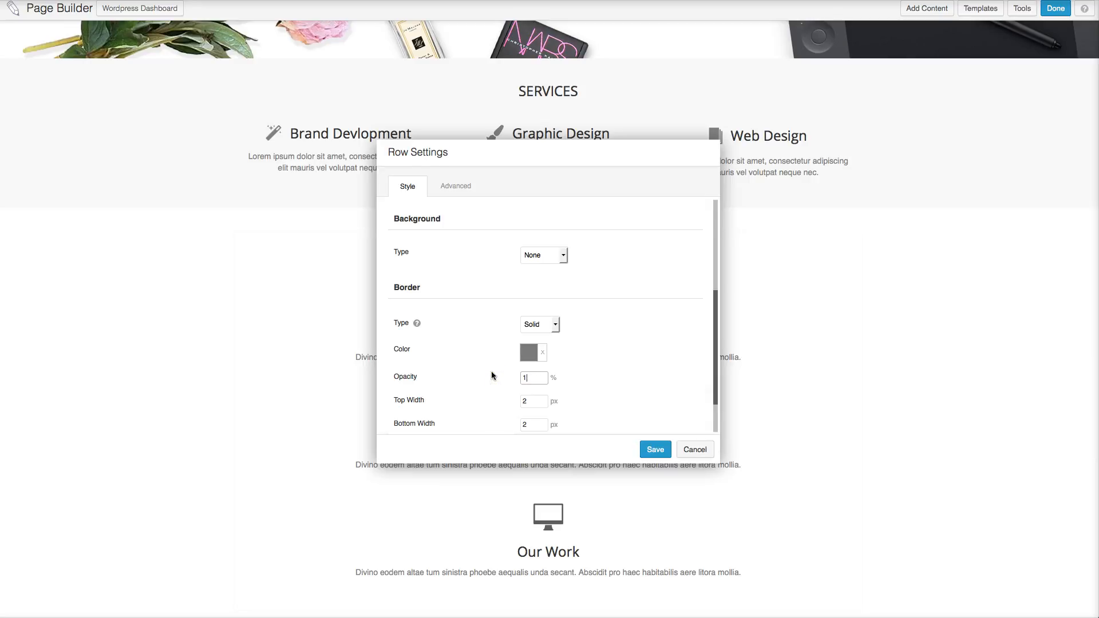
type("50")
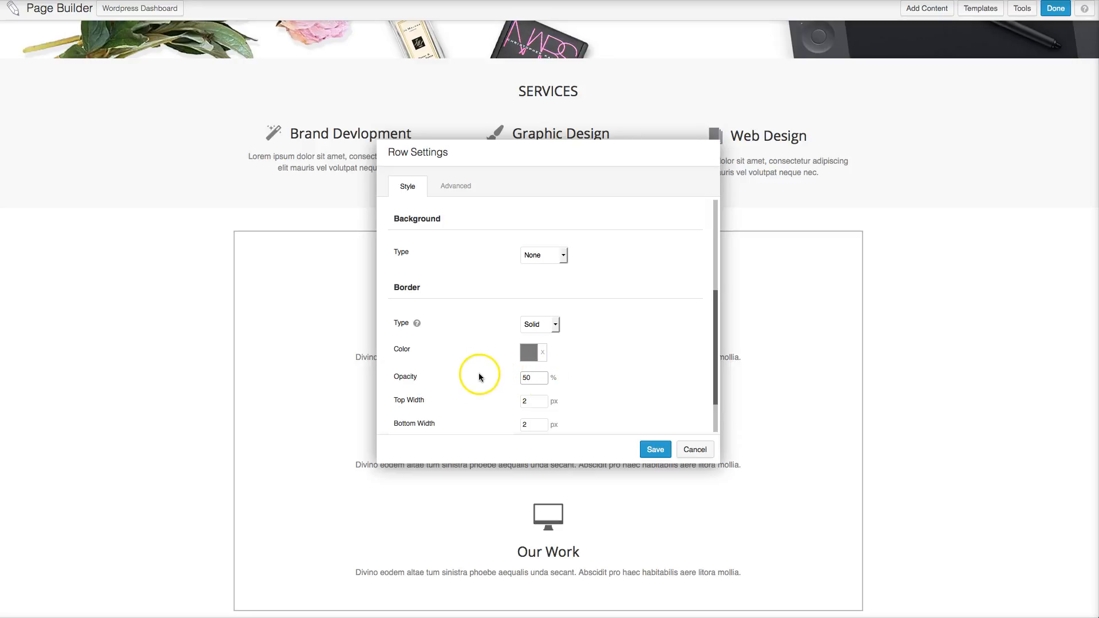
- Try row border widths of 6 px for top and bottom and 9 px for left
scroll(479, 376, "down", 1)
double_click(528, 372)
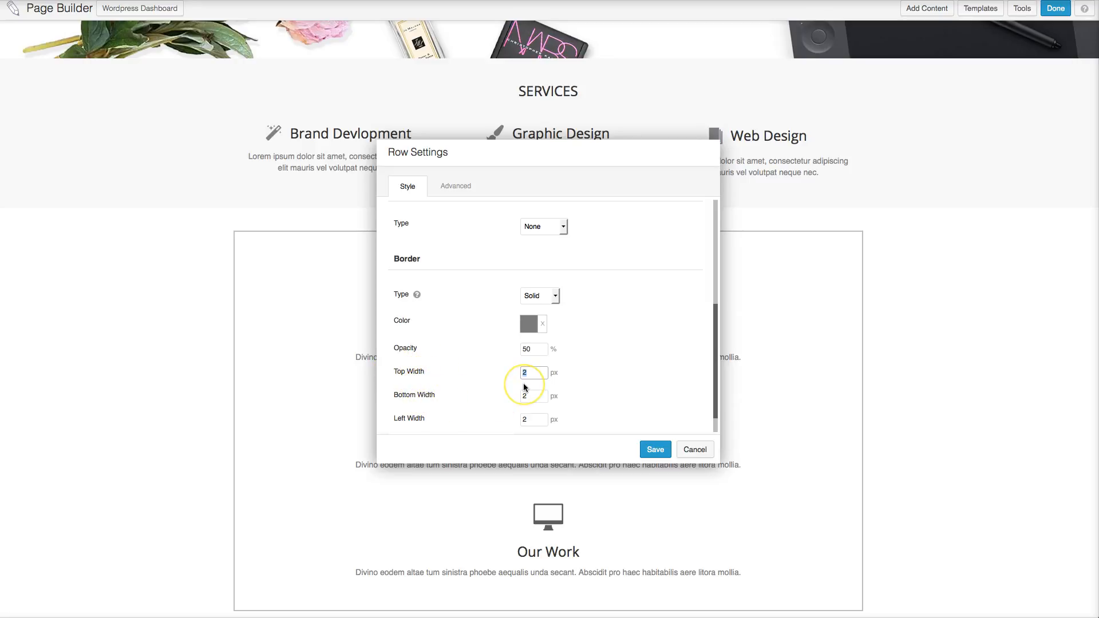
type("6")
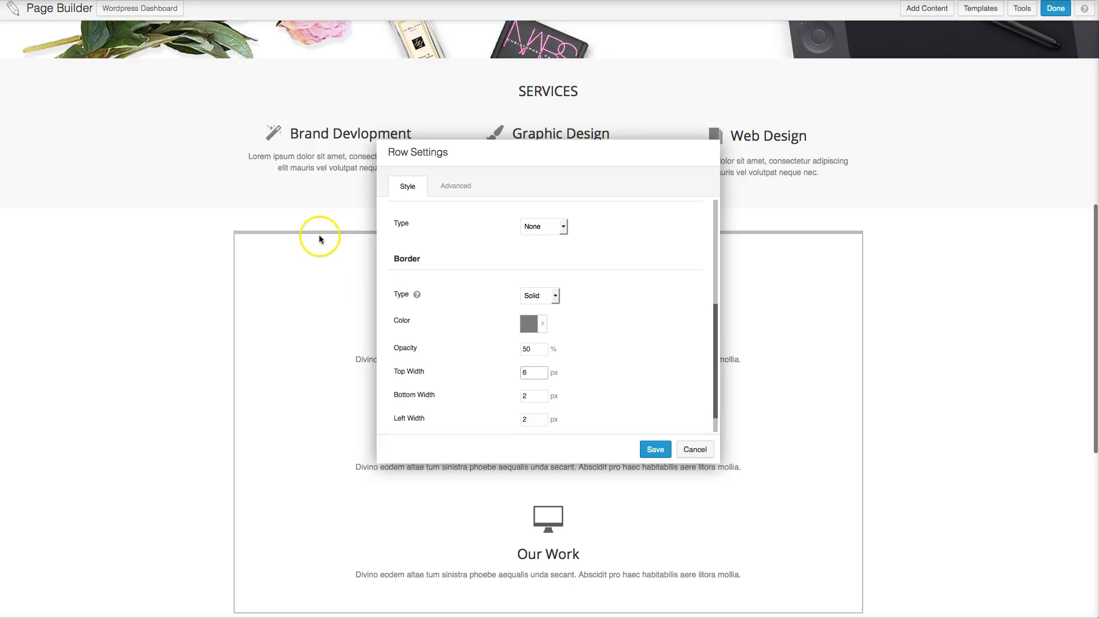
double_click(527, 395)
type("6")
double_click(527, 419)
type("9")
scroll(458, 409, "down", 1)
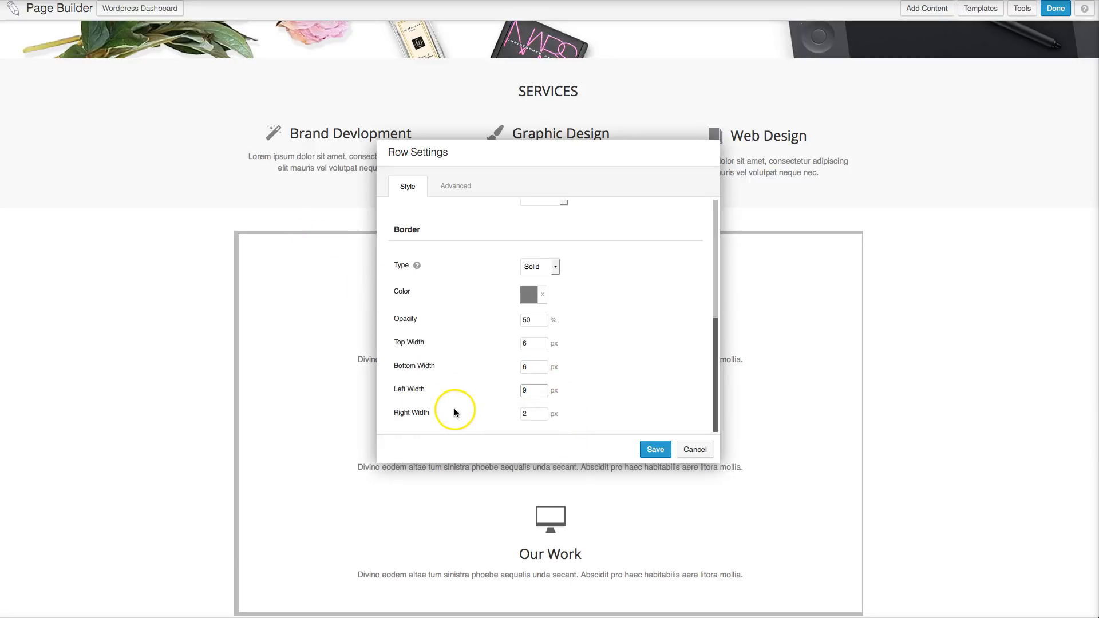
- Set the row's top, bottom and left border widths to 2 px and save the row settings
double_click(524, 343)
type("2")
double_click(522, 367)
type("2")
double_click(535, 390)
type("2")
left_click(523, 413)
double_click(525, 343)
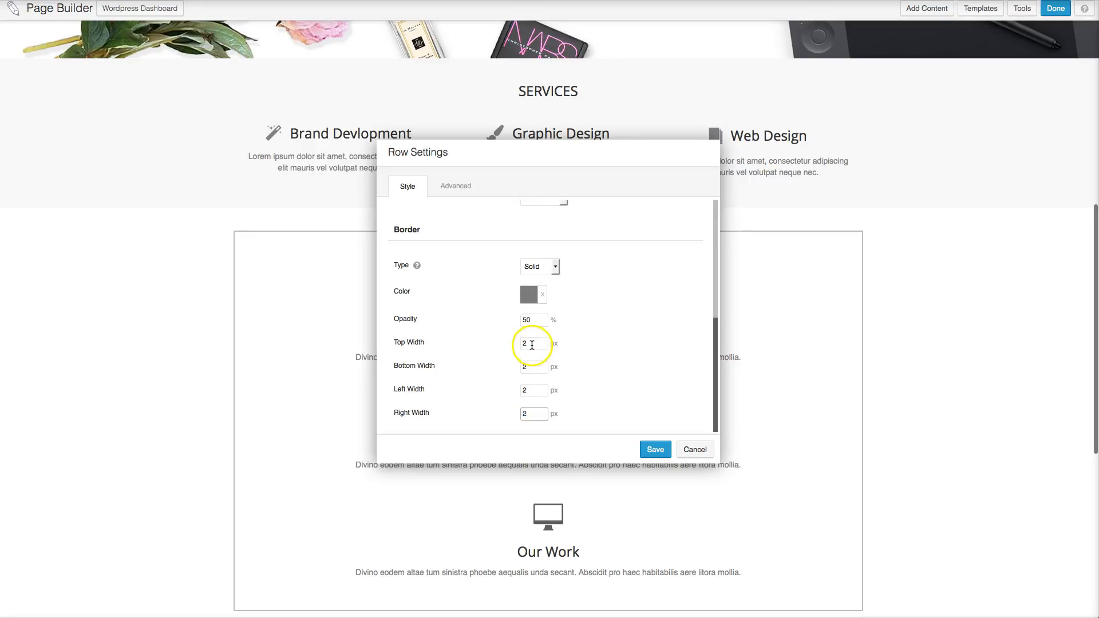
type("1")
left_click(535, 342)
type("2")
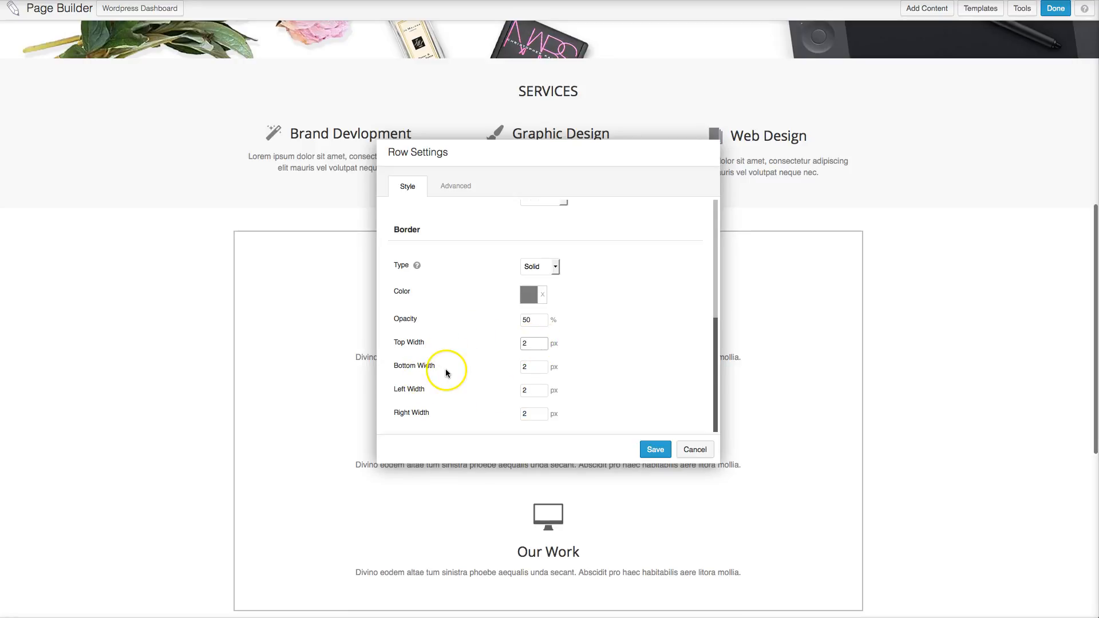
left_click(655, 450)
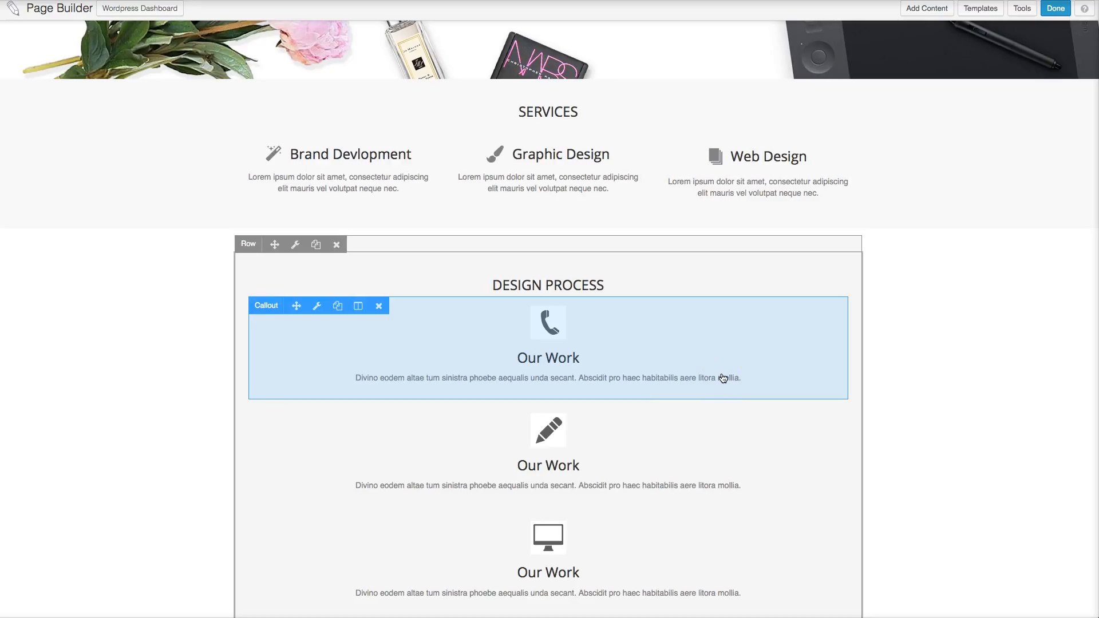
- Examine the style options of the phone-icon callout and close its settings without saving
left_click(474, 338)
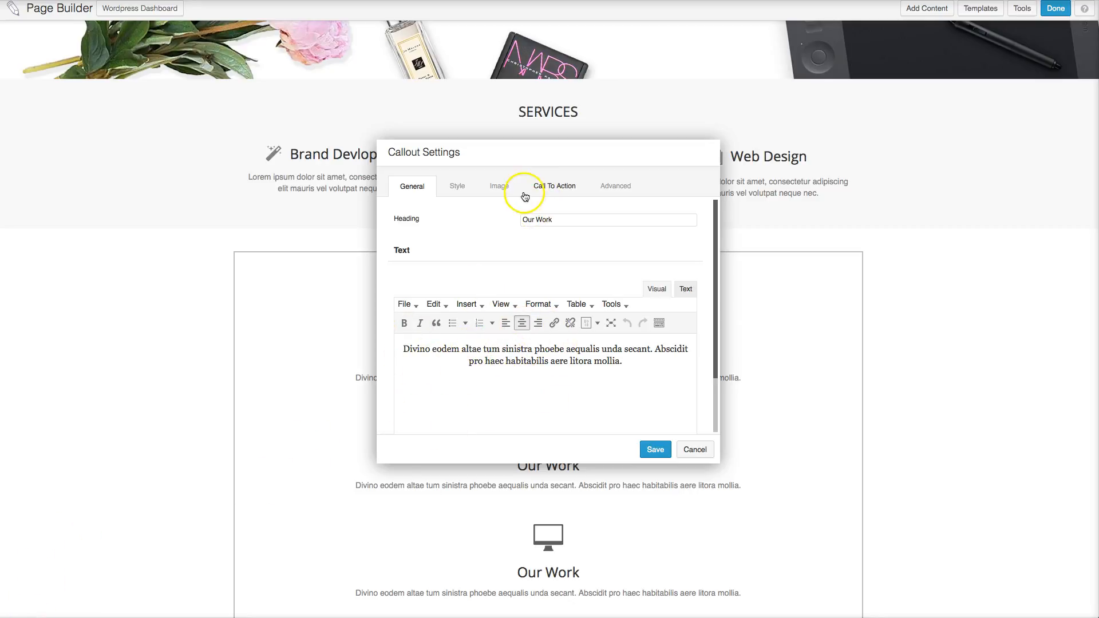
left_click(457, 186)
scroll(635, 361, "down", 5)
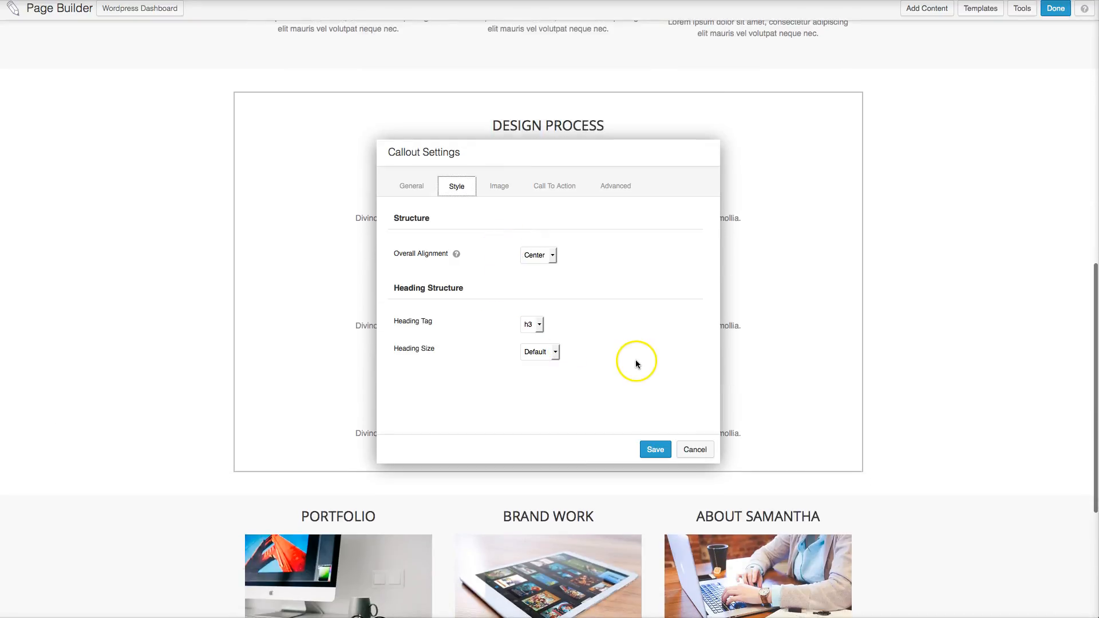
scroll(635, 361, "up", 4)
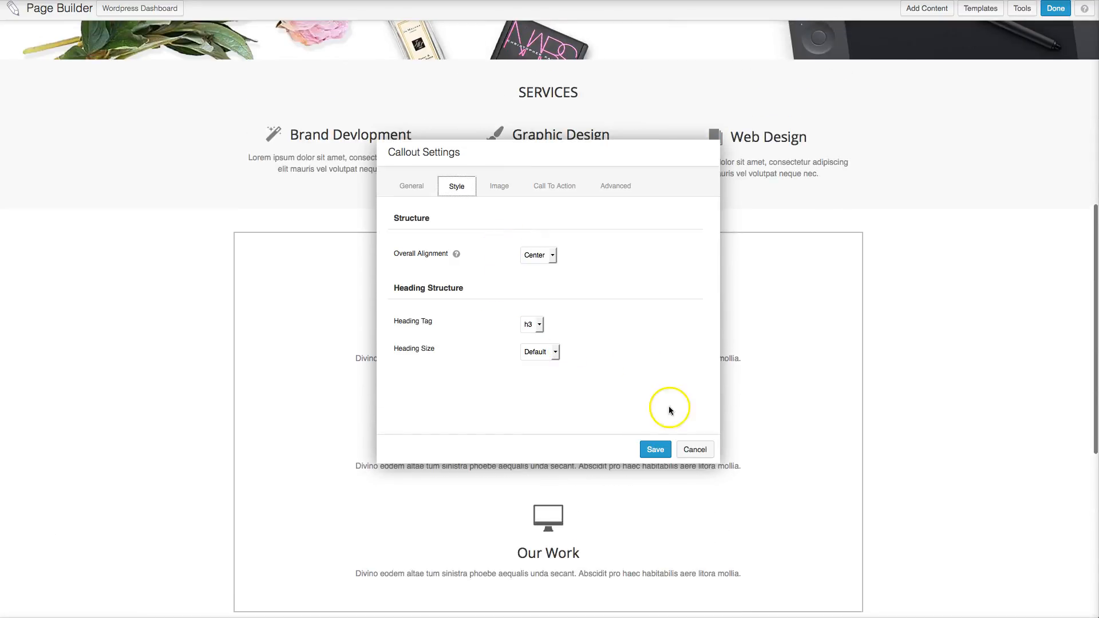
left_click(694, 450)
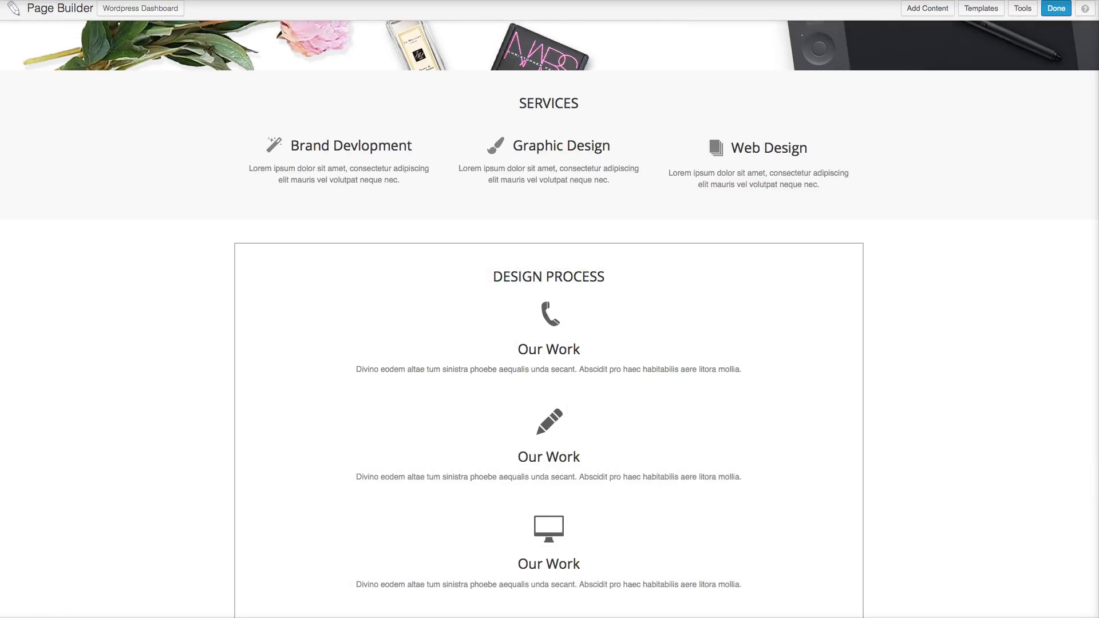
key("XF86AudioRaiseVolume")
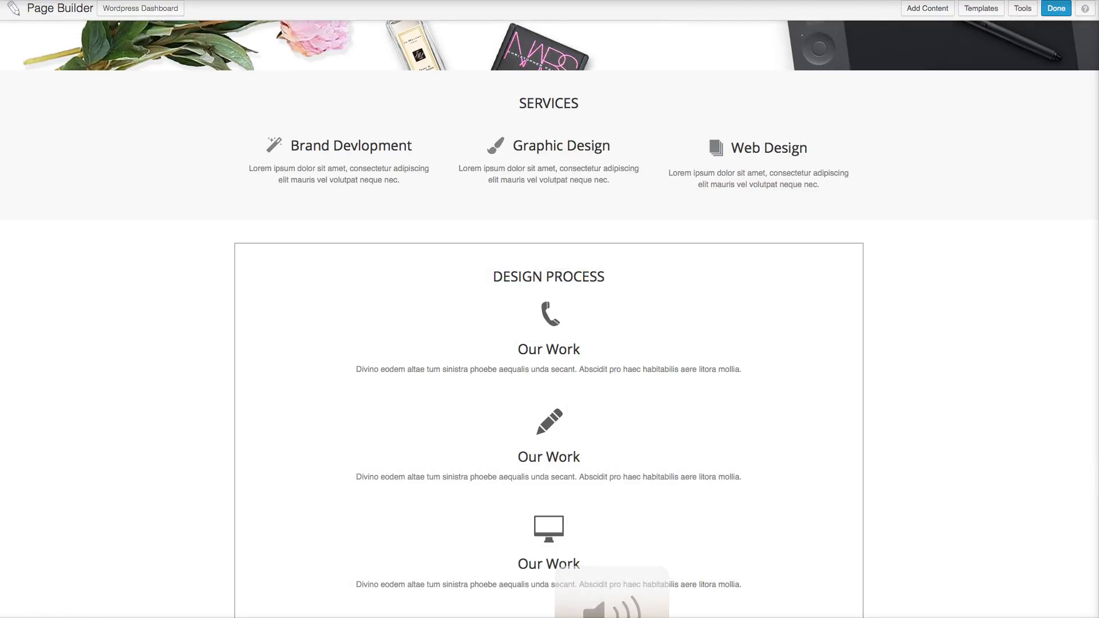
- Add a 1 Column layout inside the bordered row, above the Design Process heading
left_click(916, 12)
left_click(966, 68)
left_click_drag(964, 80, 633, 318)
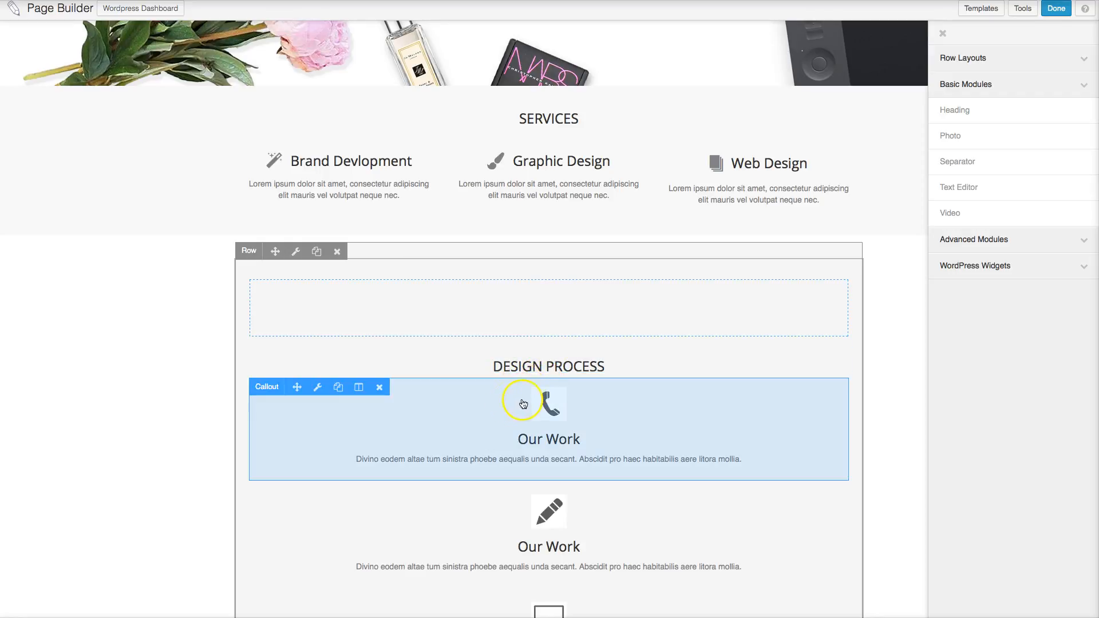
- Try a duplicate of the phone-icon callout in the empty column above the heading, and delete that copy
left_click(338, 390)
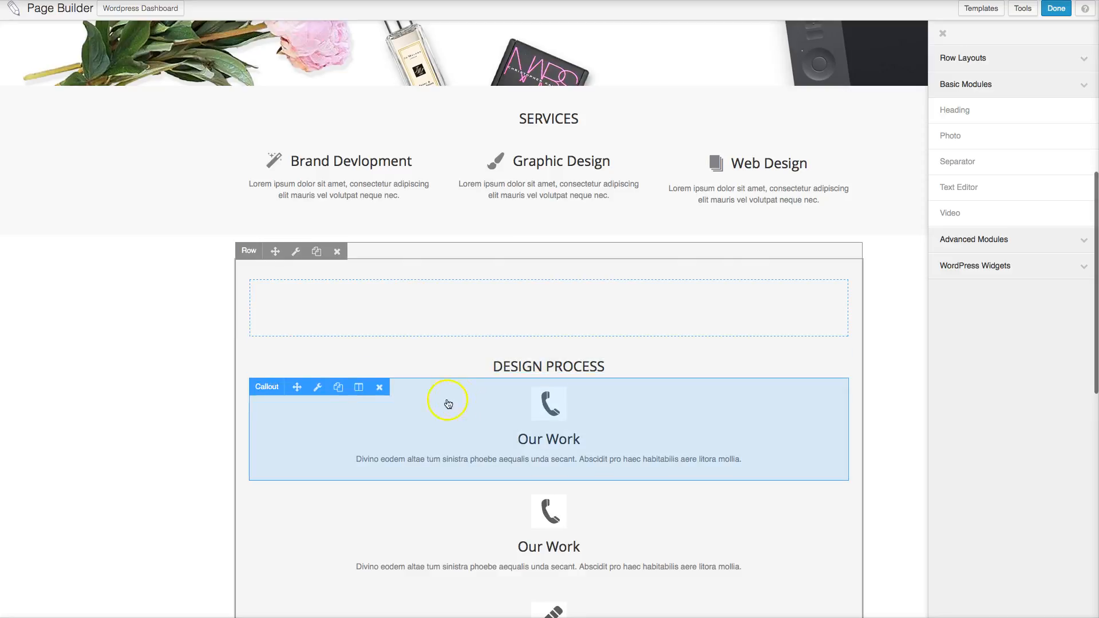
left_click_drag(297, 387, 325, 297)
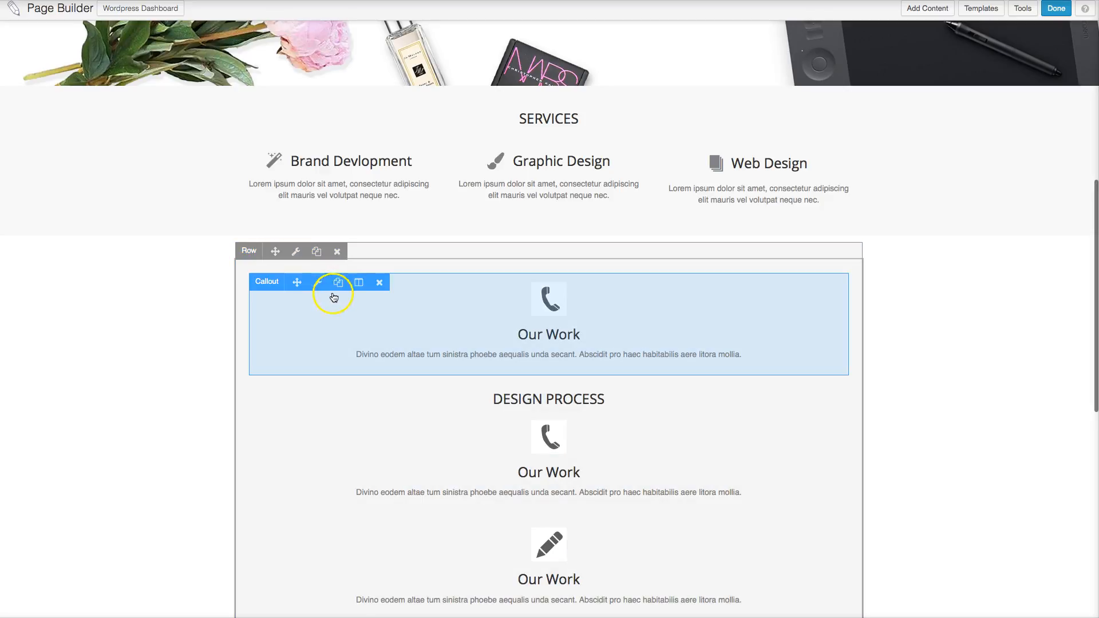
left_click(376, 285)
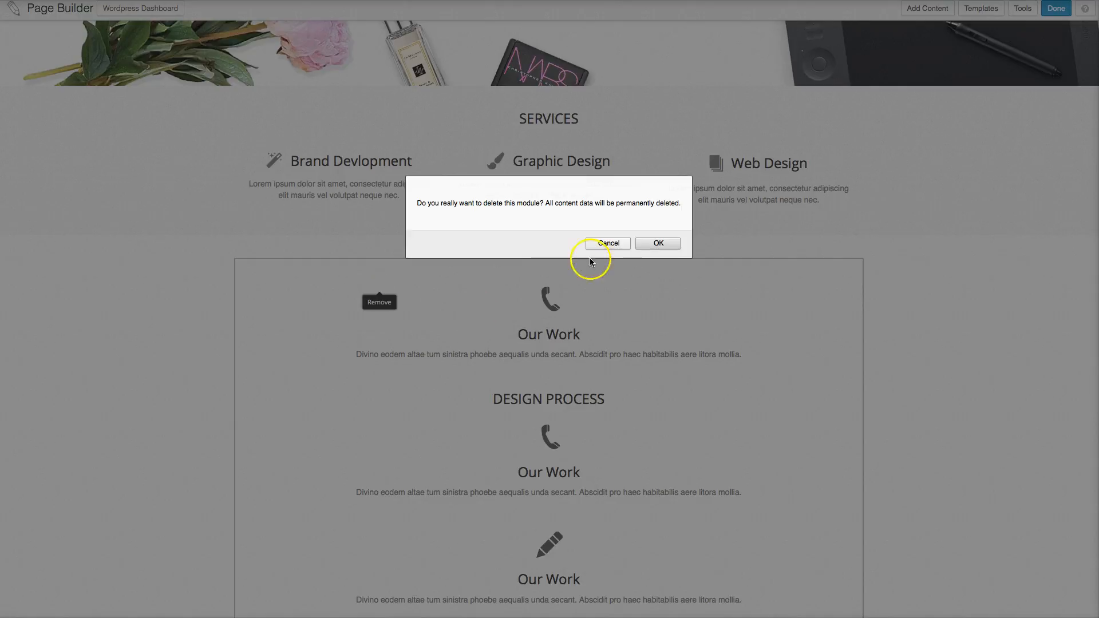
left_click(674, 244)
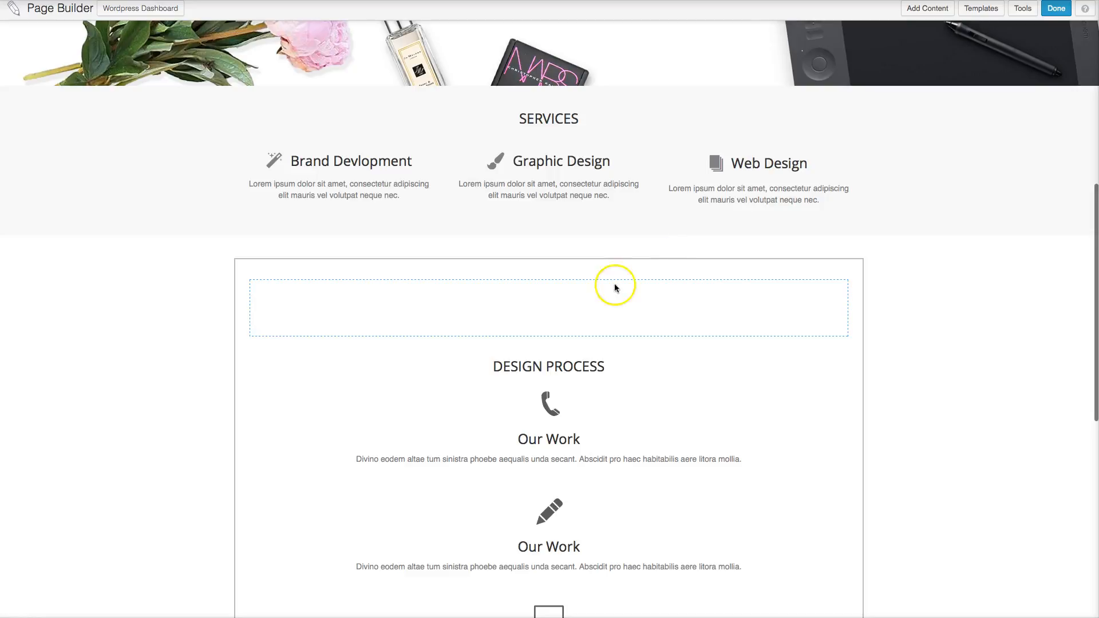
- Give the empty column above the Design Process heading a solid grey border and save the column settings
left_click(301, 291)
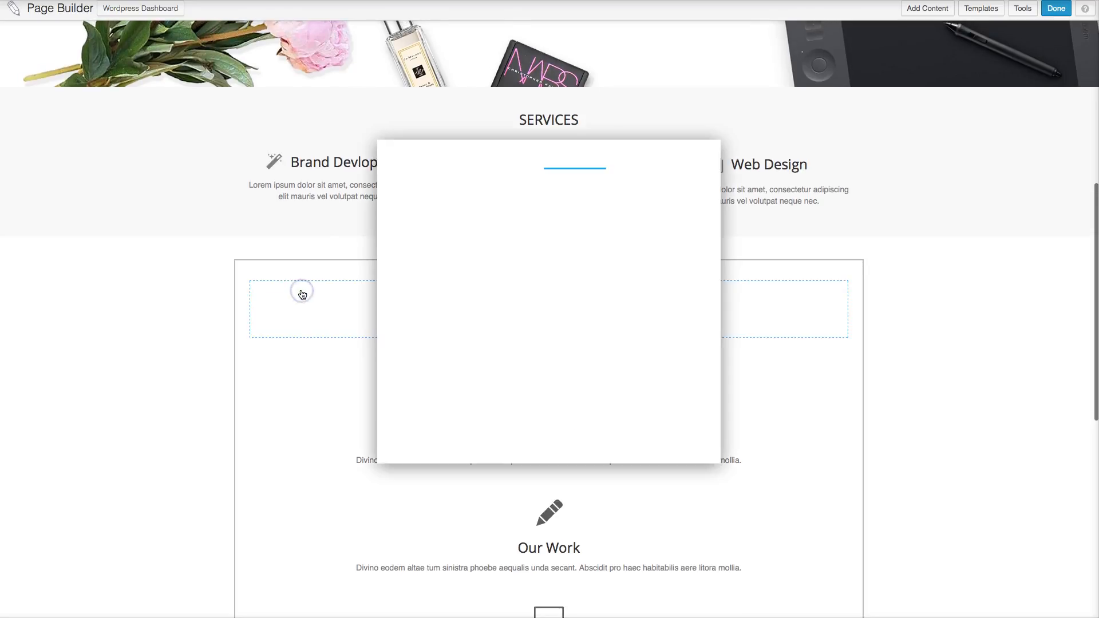
scroll(486, 362, "down", 5)
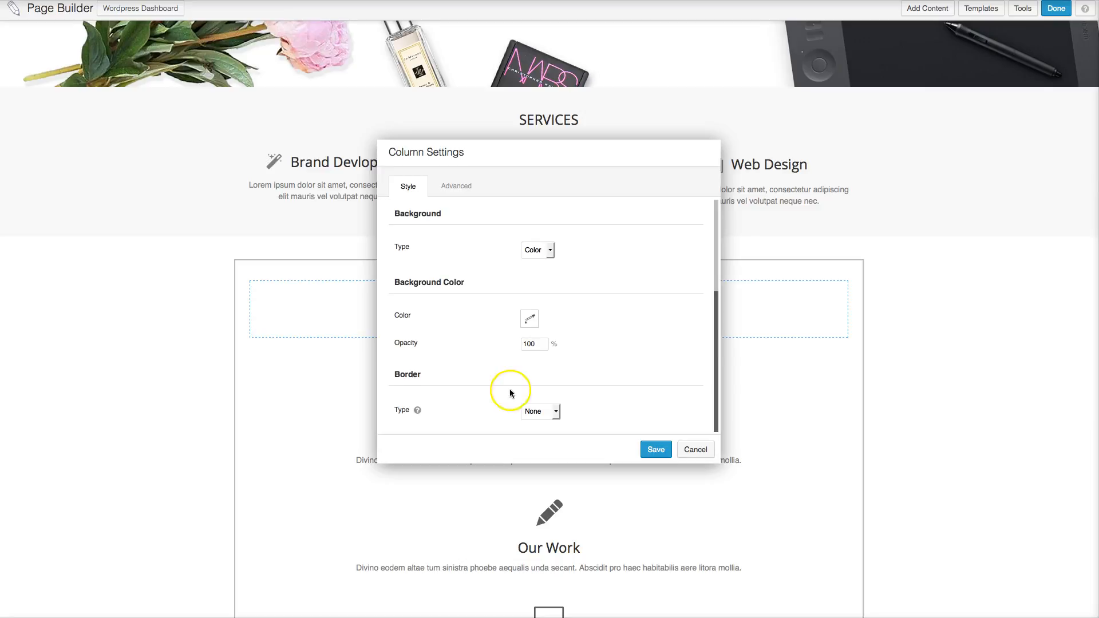
left_click(534, 411)
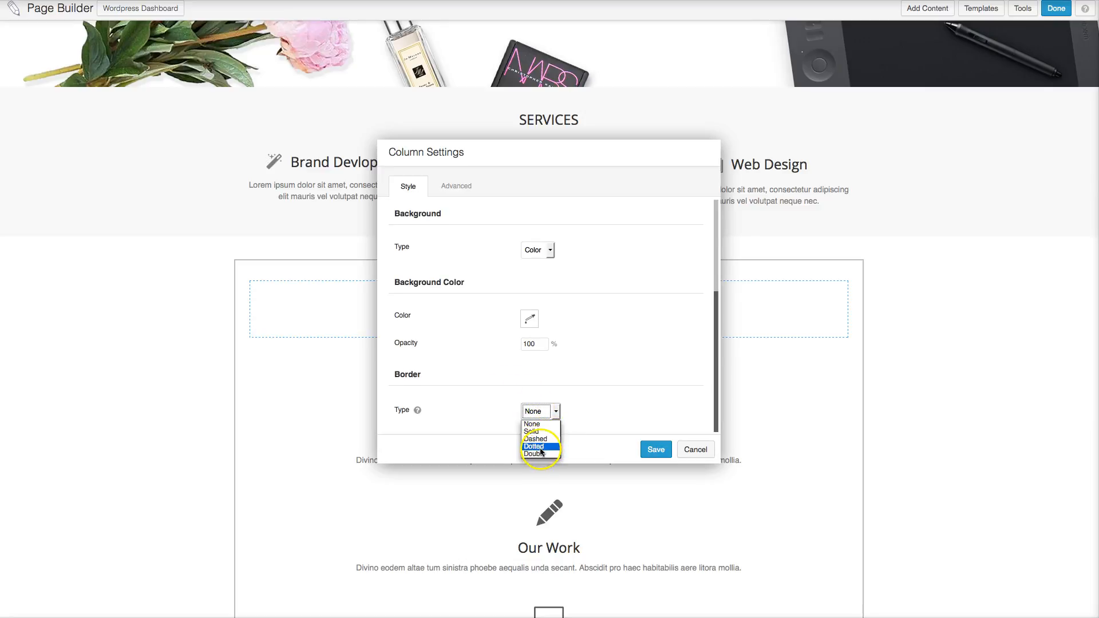
left_click(541, 431)
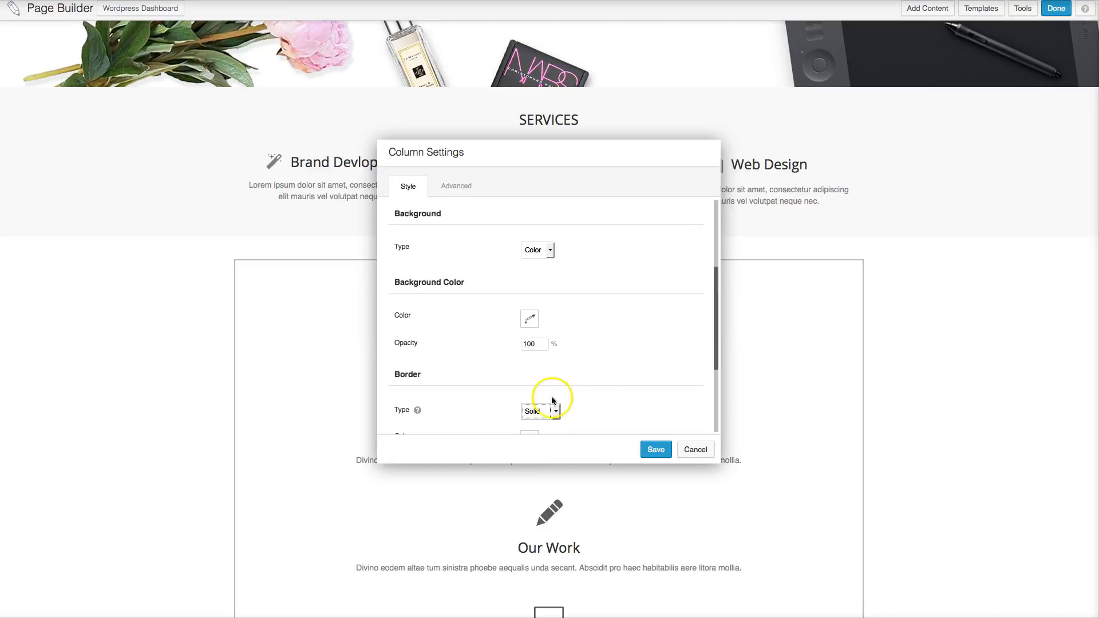
scroll(595, 387, "down", 4)
left_click(529, 338)
left_click_drag(547, 382, 526, 390)
left_click(635, 311)
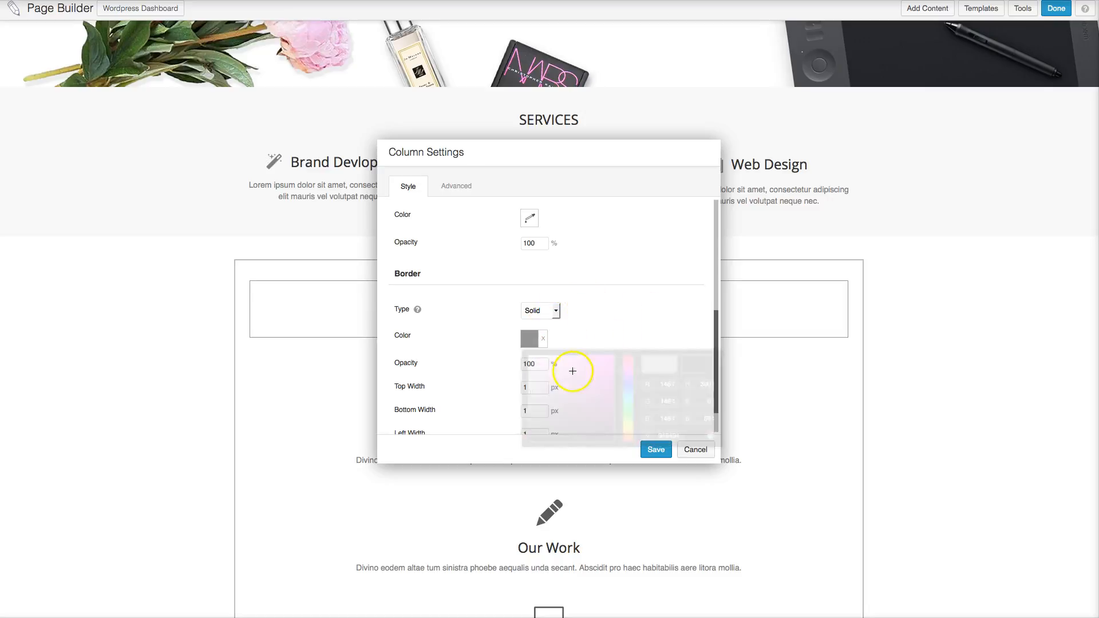
scroll(563, 389, "down", 1)
left_click(656, 450)
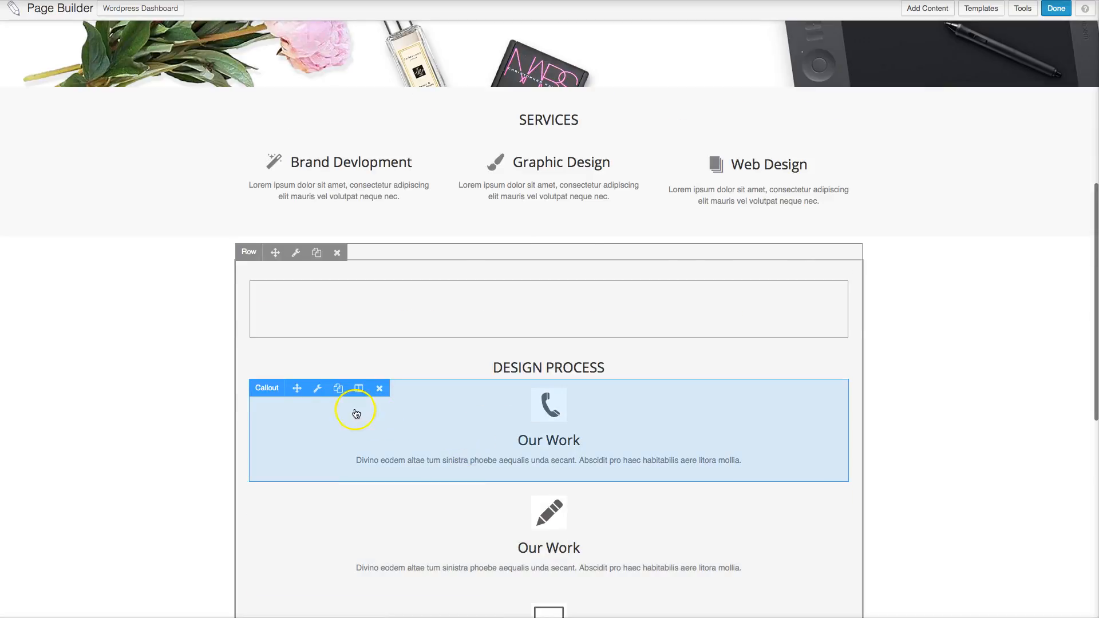
- Try a duplicate of the phone-icon callout inside the bordered column above the Design Process heading, and delete the callout placed there
left_click(338, 392)
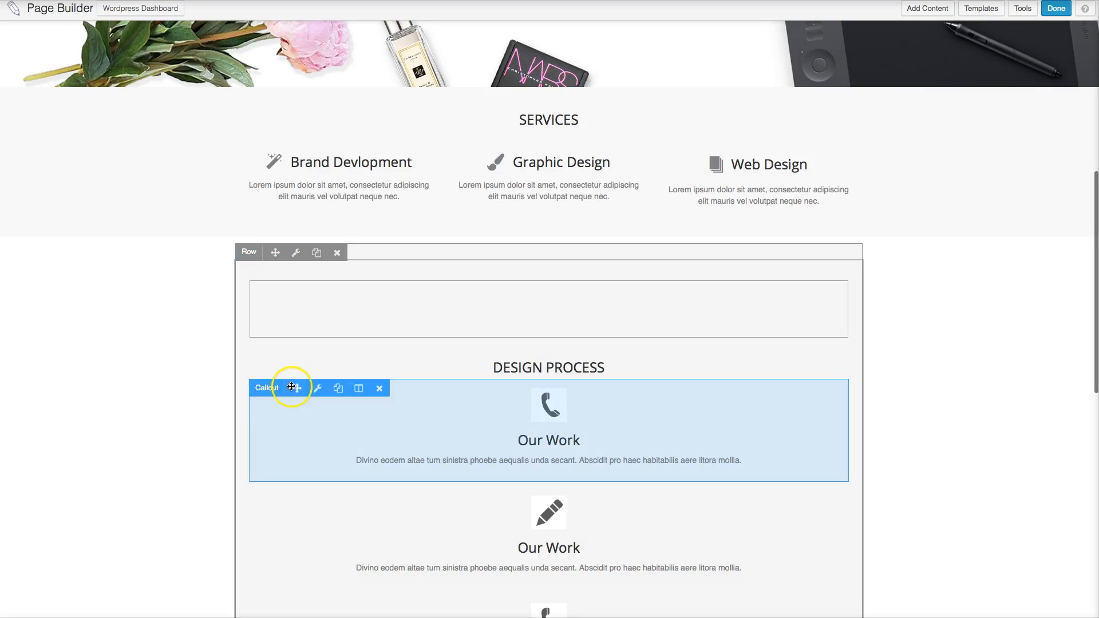
left_click_drag(296, 390, 328, 306)
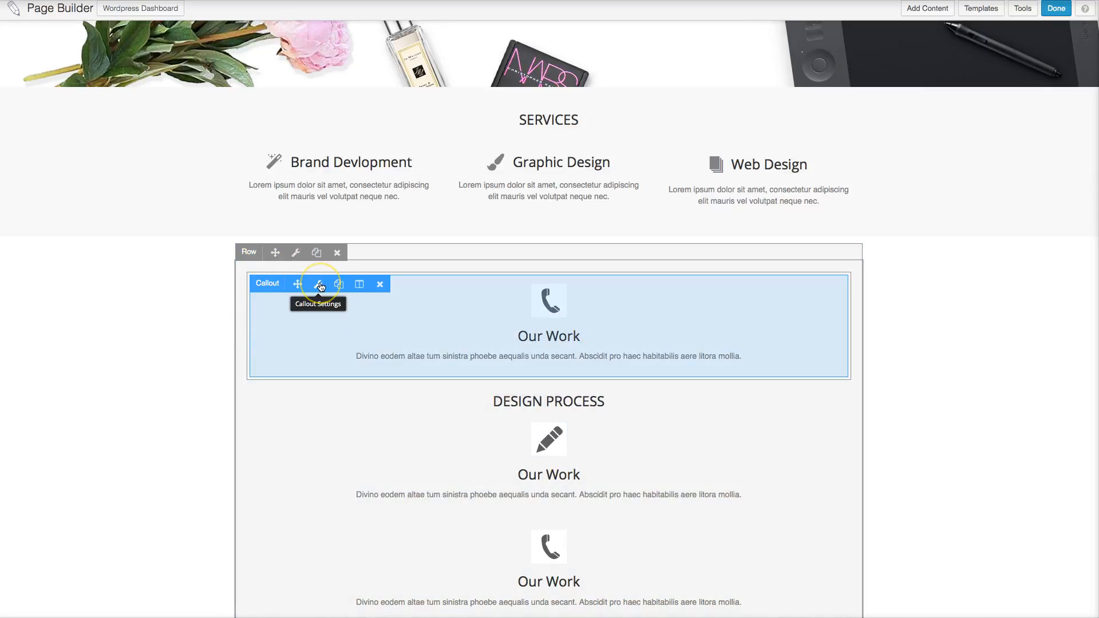
left_click(366, 310)
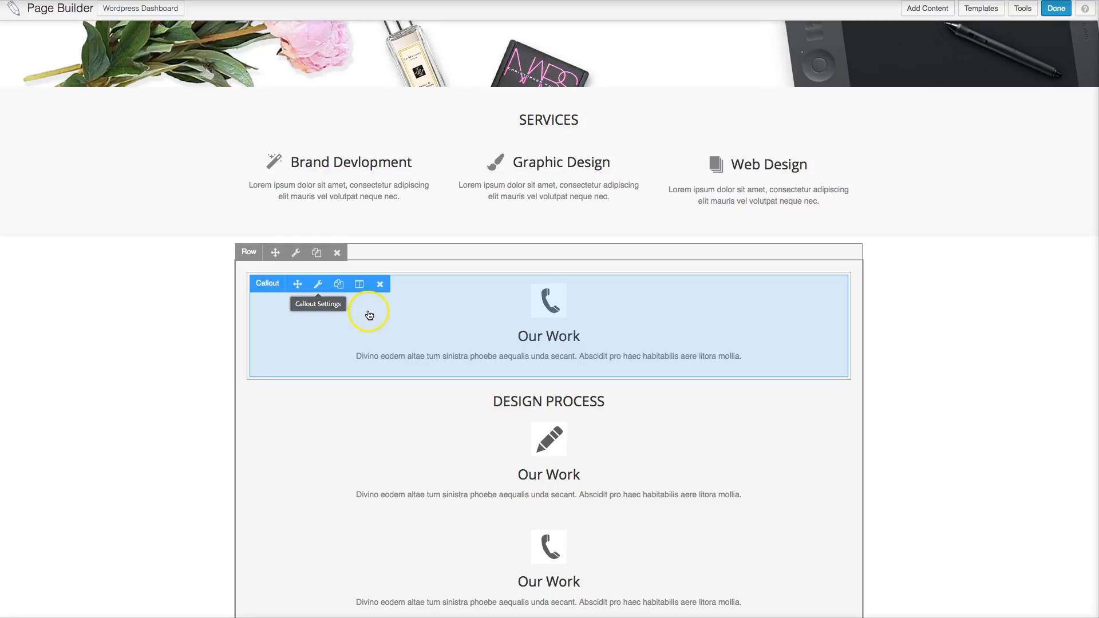
left_click(380, 287)
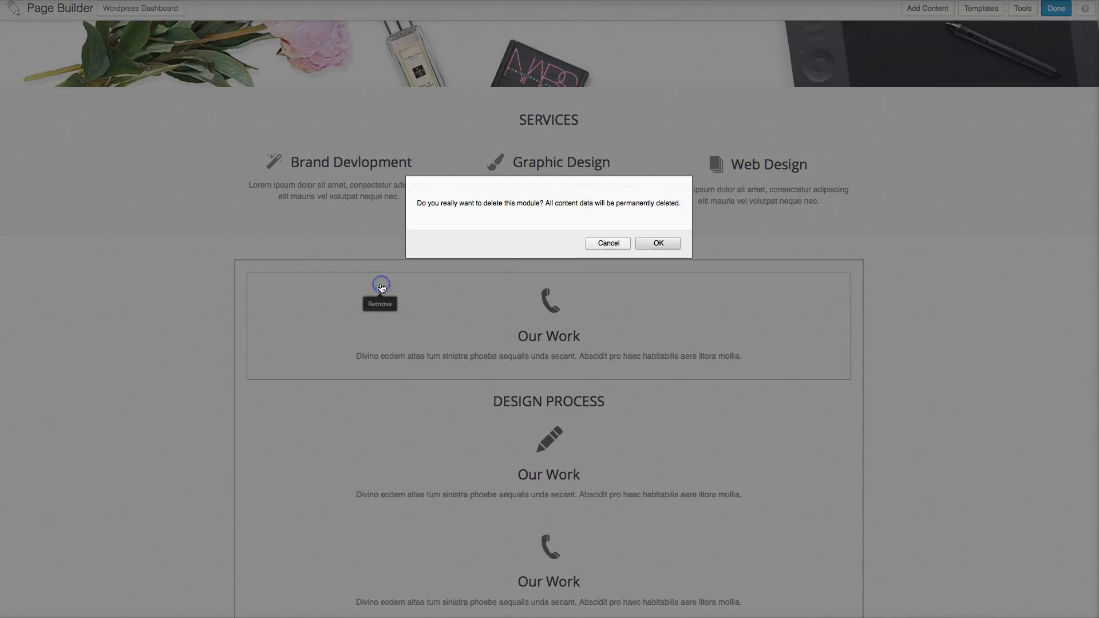
left_click(646, 244)
- Set the top and bottom padding of the empty bordered column to -50 px
left_click(300, 290)
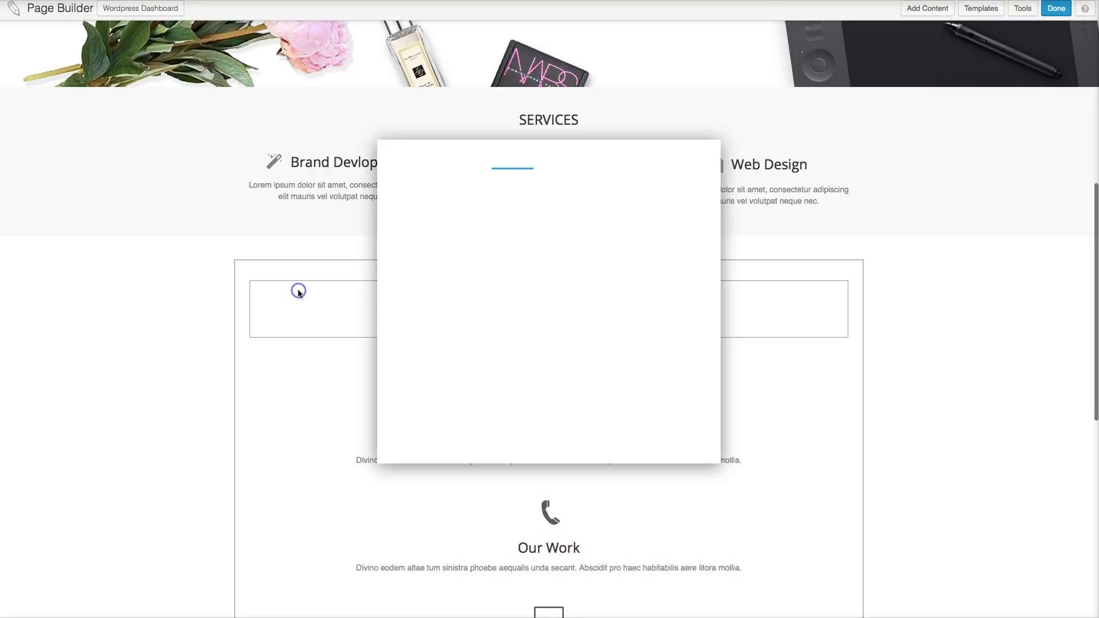
left_click(460, 184)
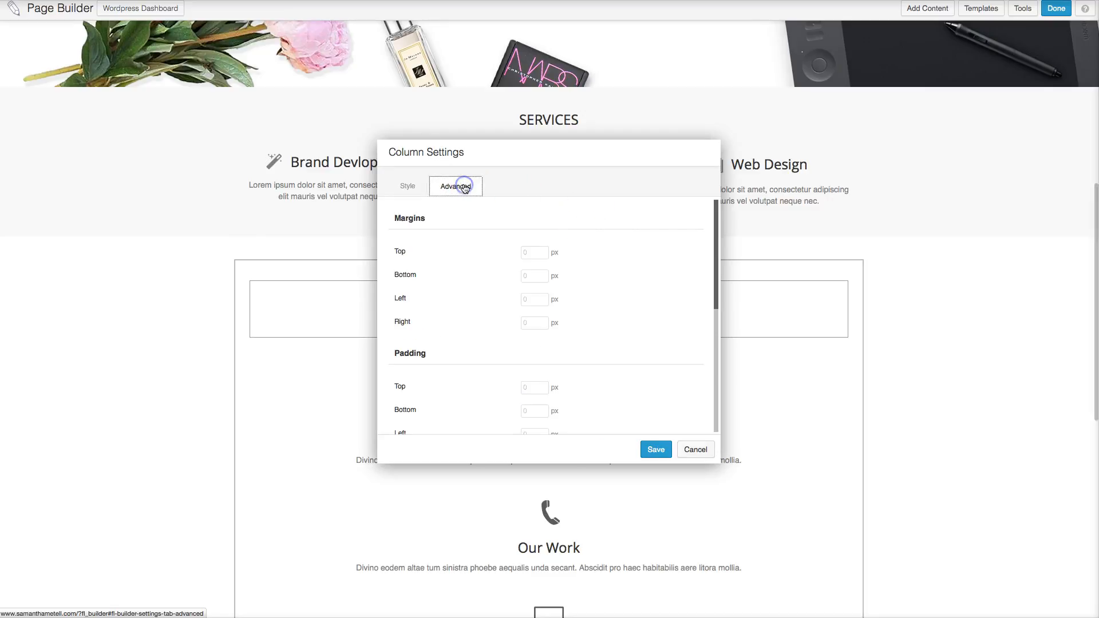
scroll(512, 371, "down", 2)
left_click(536, 319)
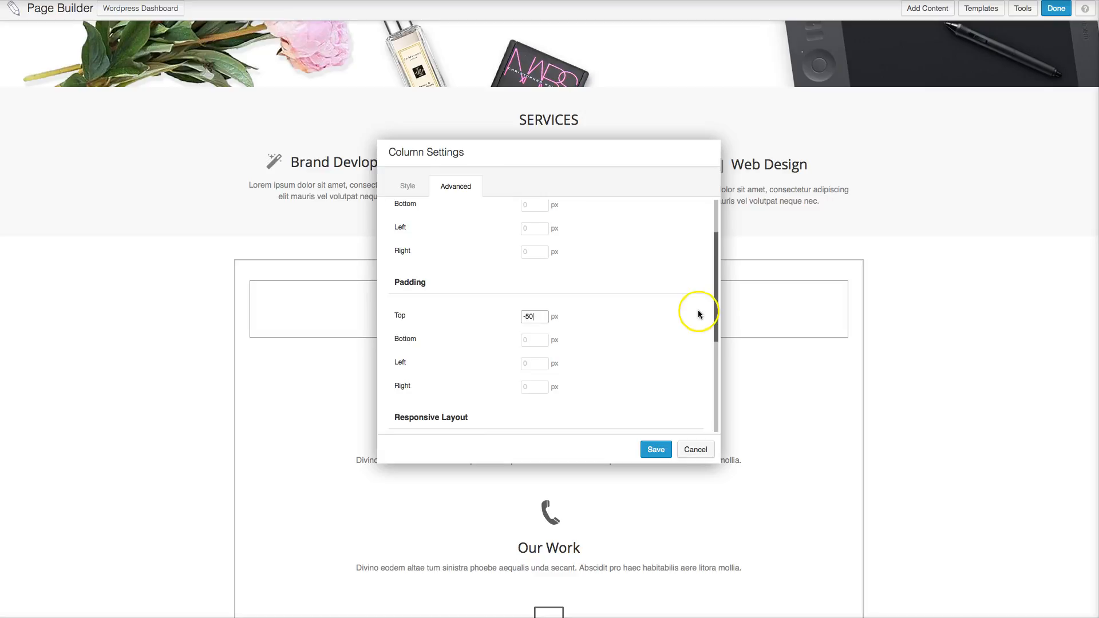
left_click(539, 342)
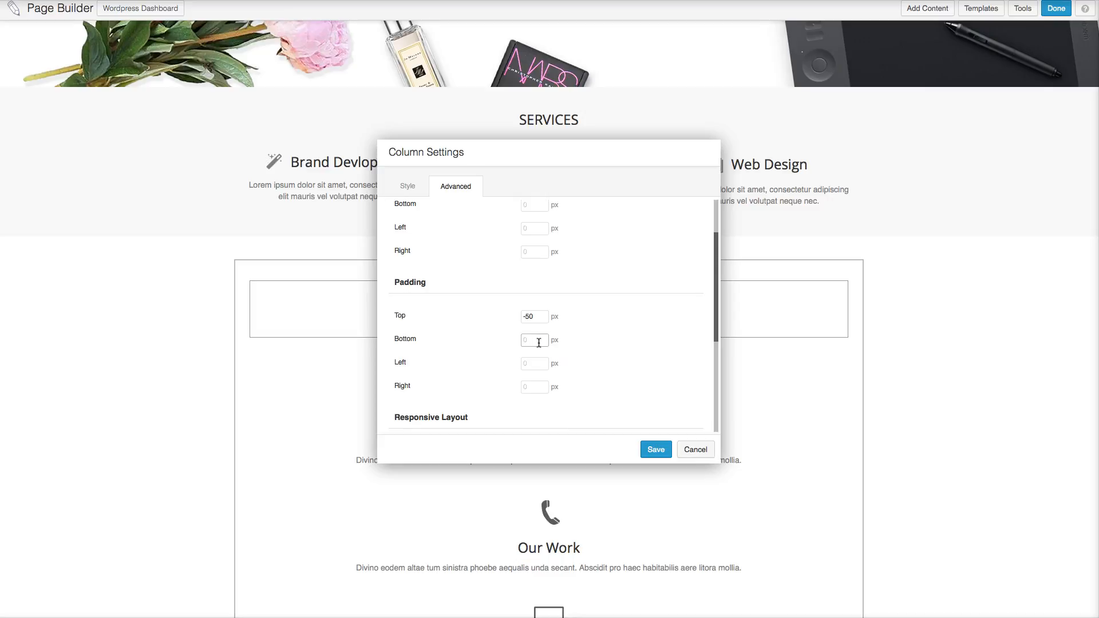
scroll(601, 246, "up", 3)
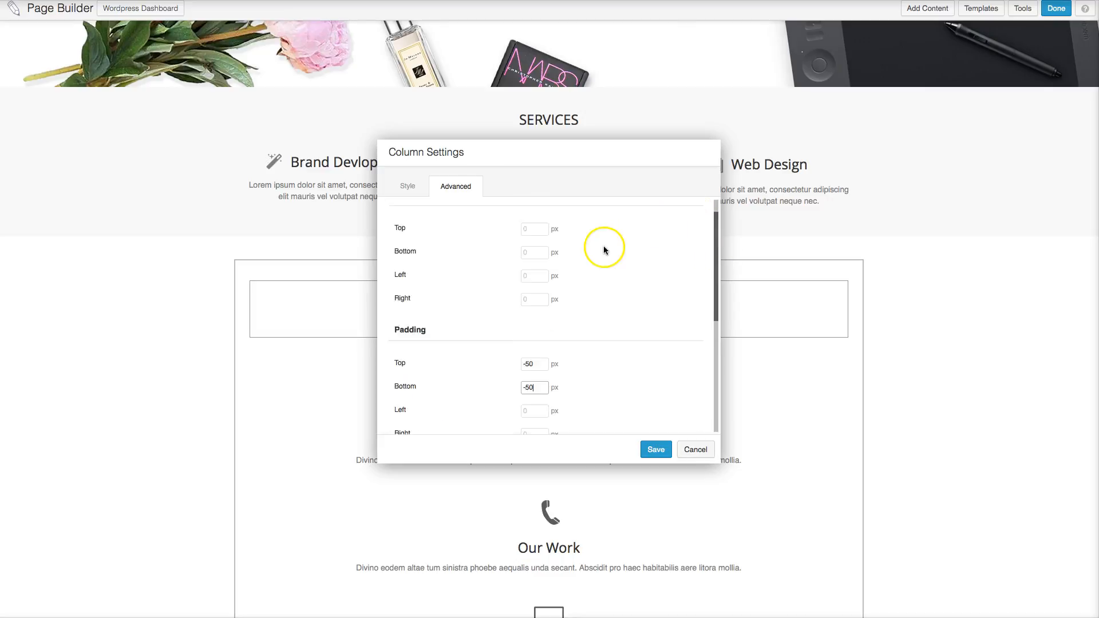
- Try a top margin of -50 px on the bordered column and clear the value
left_click(525, 253)
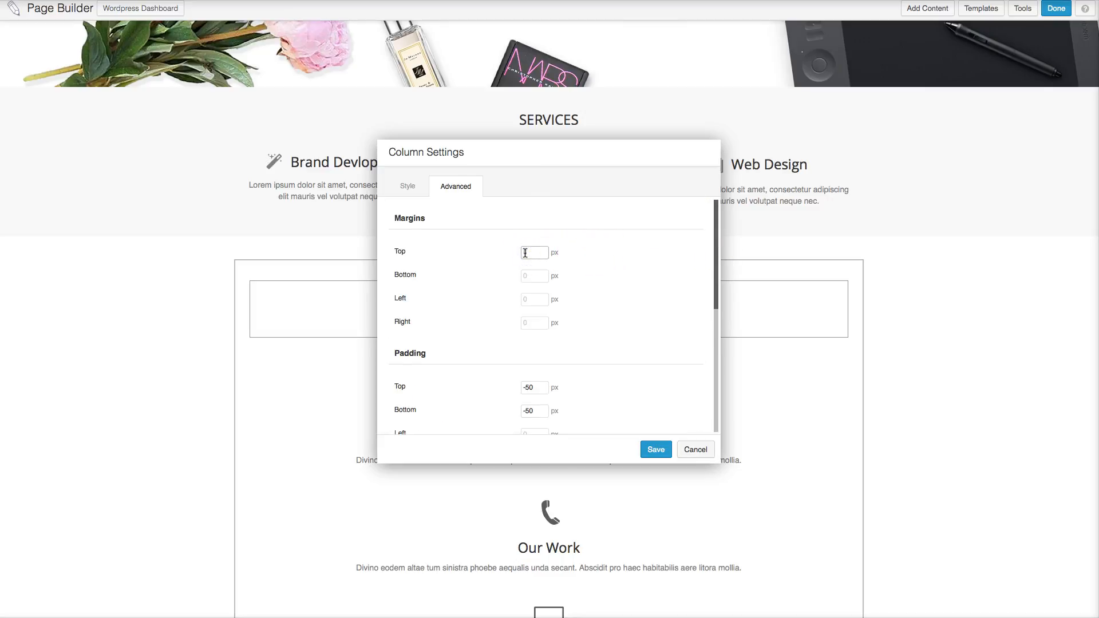
type("-50")
left_click_drag(538, 252, 476, 243)
key("BackSpace")
- Set the left and right margins of the bordered column to 150 px each
left_click(532, 297)
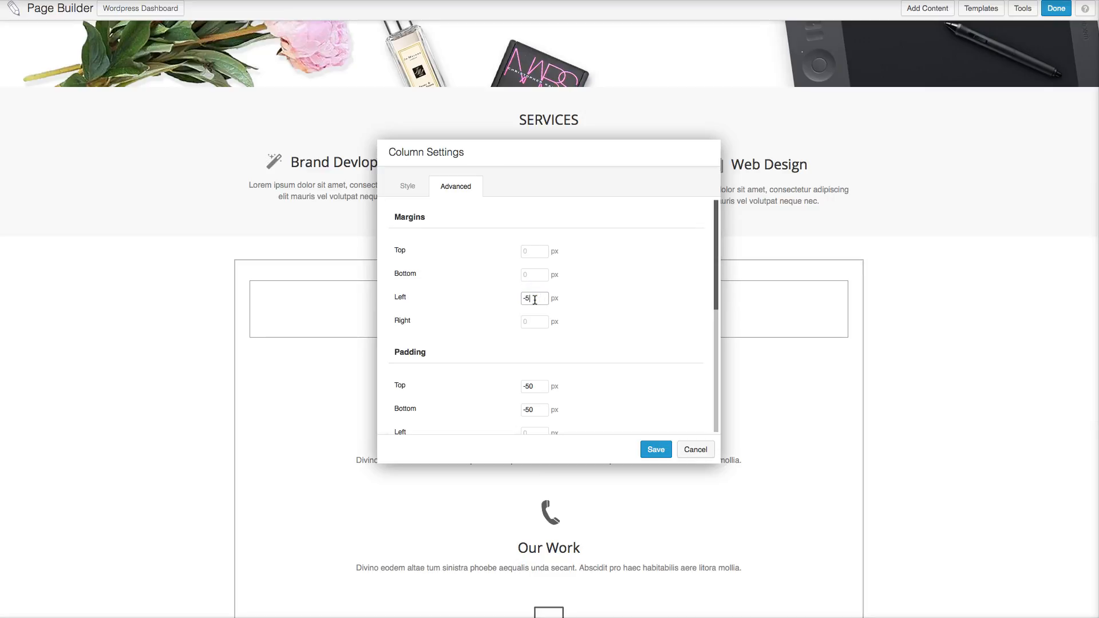
left_click(527, 300)
type("1")
left_click(538, 321)
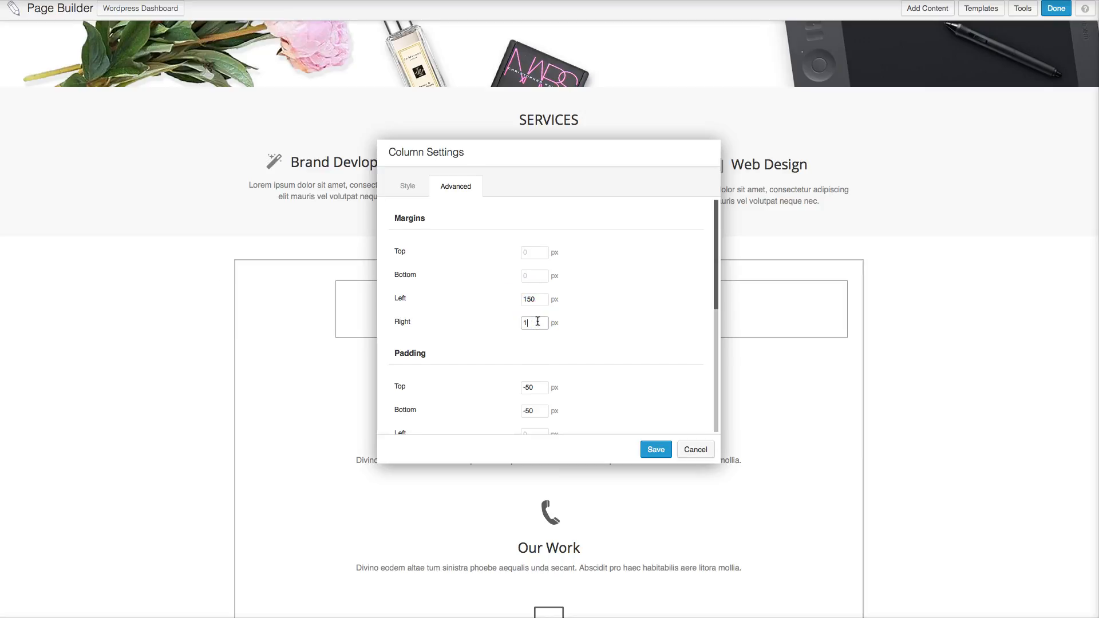
- Clear the bordered column's top padding and save the column settings
left_click_drag(550, 159, 823, 146)
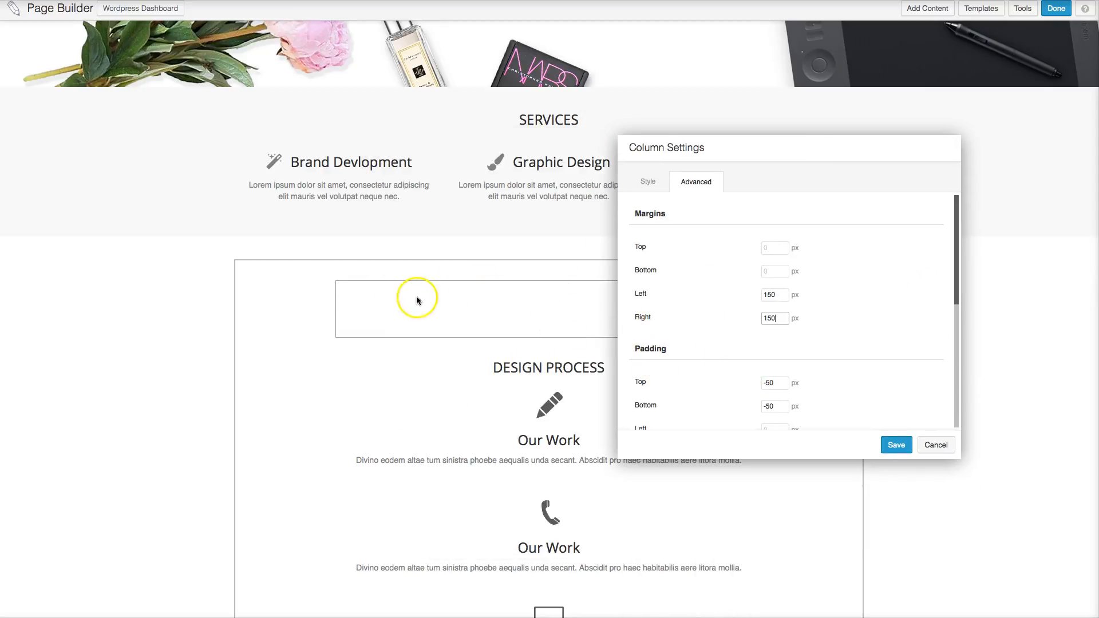
left_click_drag(782, 393, 690, 372)
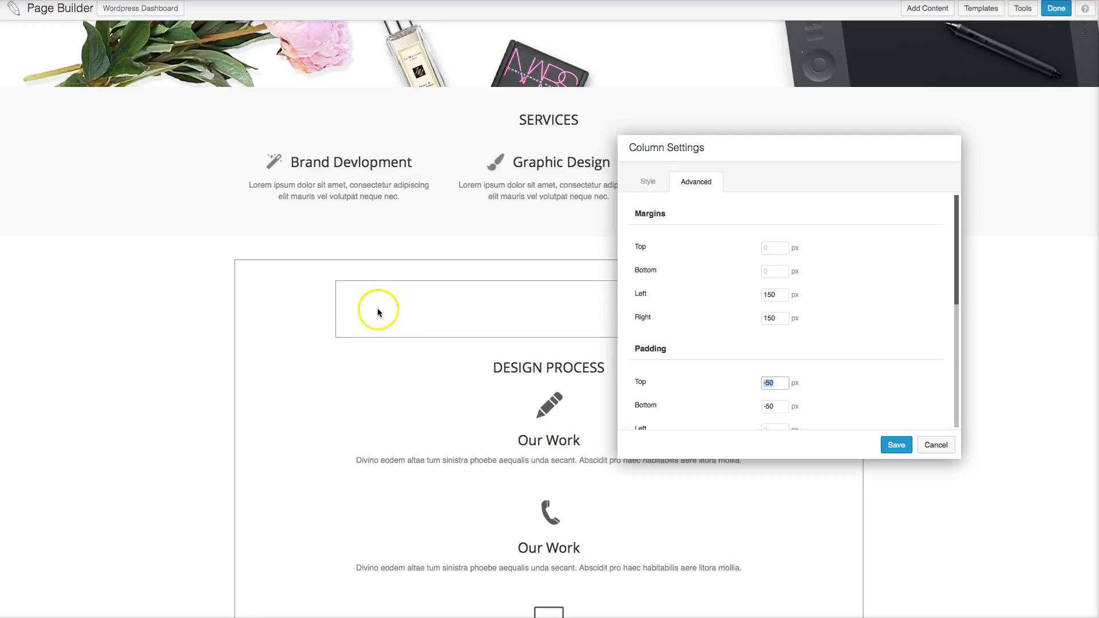
key("BackSpace")
left_click(889, 445)
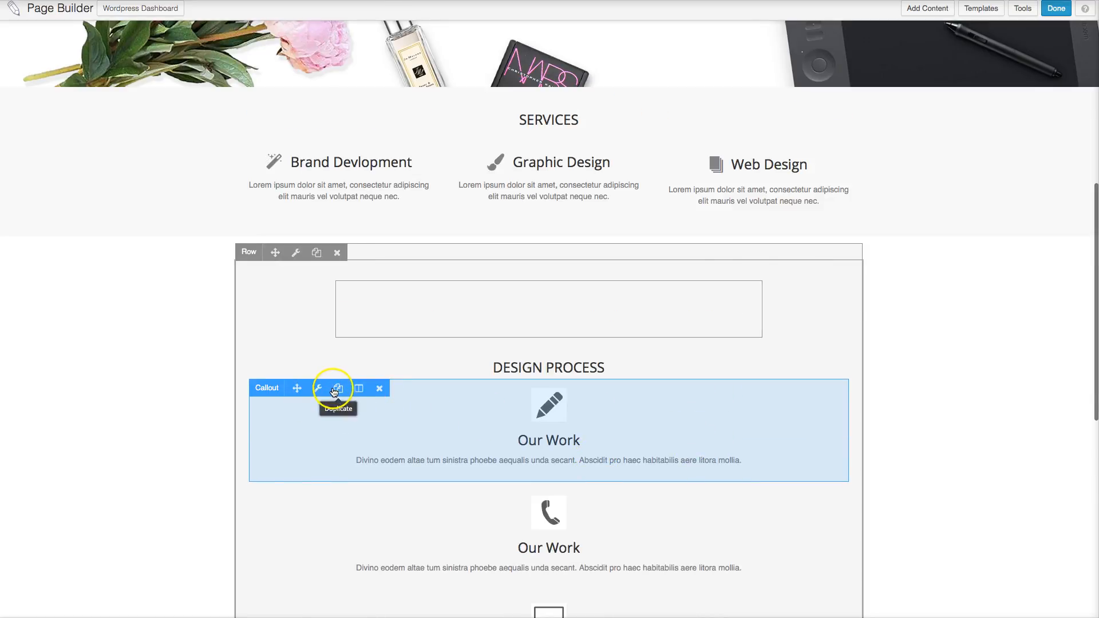
- Duplicate the pencil-icon callout and move one copy into the bordered column above the Design Process heading
left_click(334, 390)
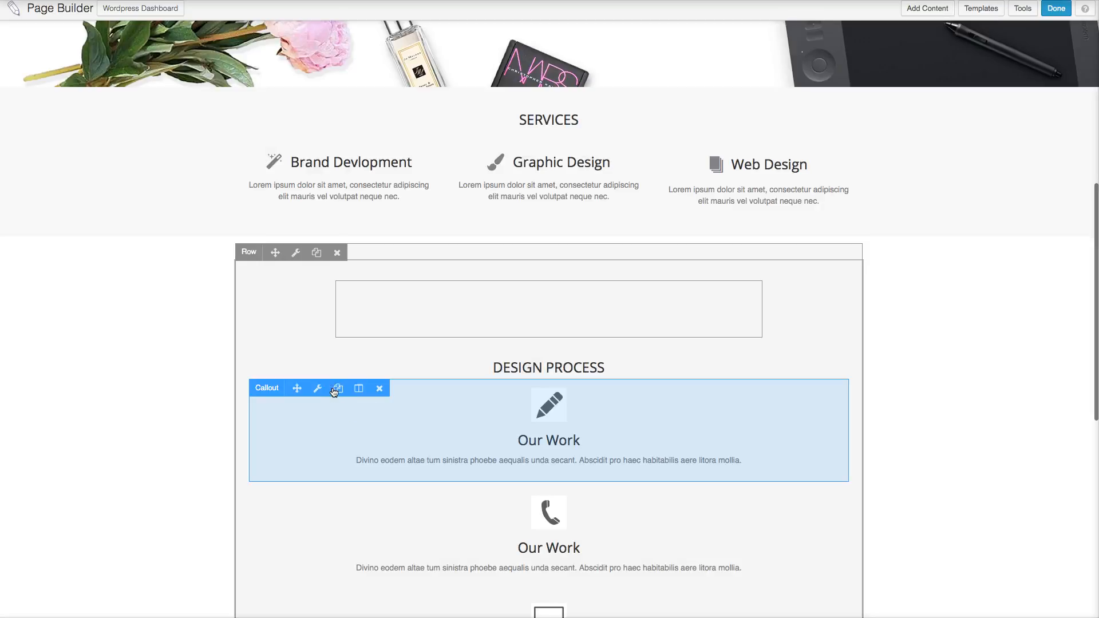
left_click(373, 418)
mouse_move(296, 388)
left_mouse_down()
mouse_move(378, 316)
mouse_move(380, 325)
left_mouse_up()
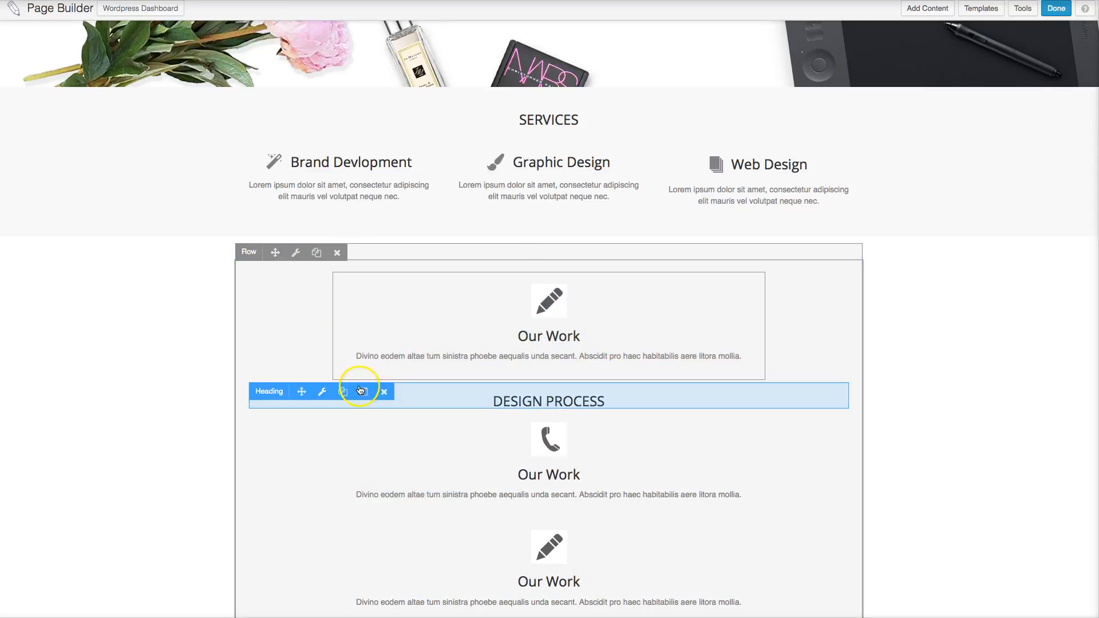
scroll(350, 191, "up", 1)
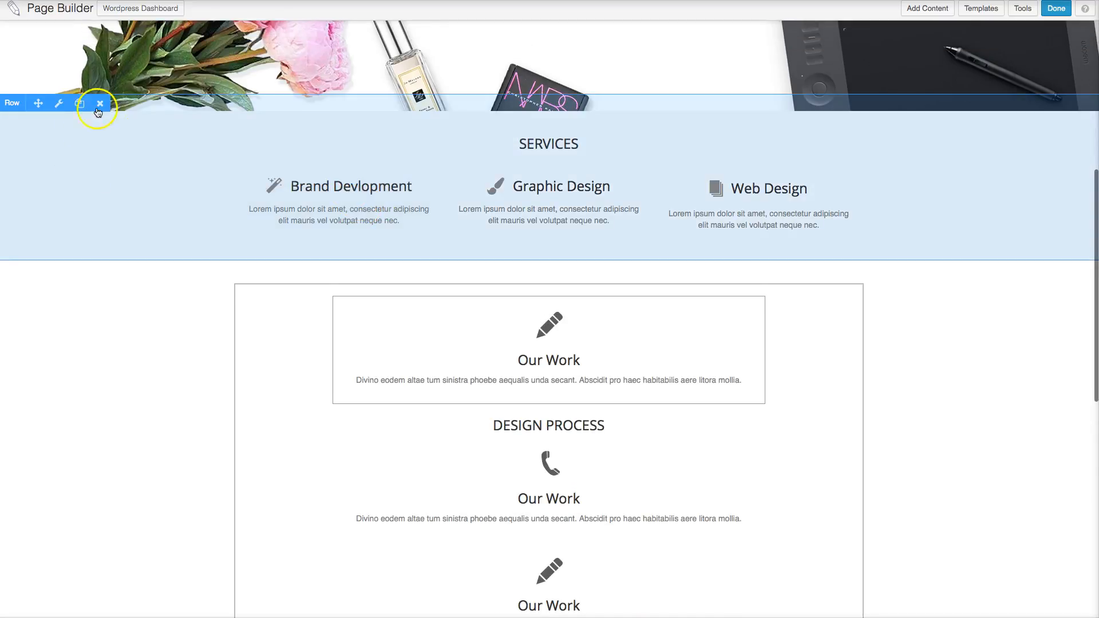
scroll(122, 103, "up", 8)
scroll(140, 145, "up", 1)
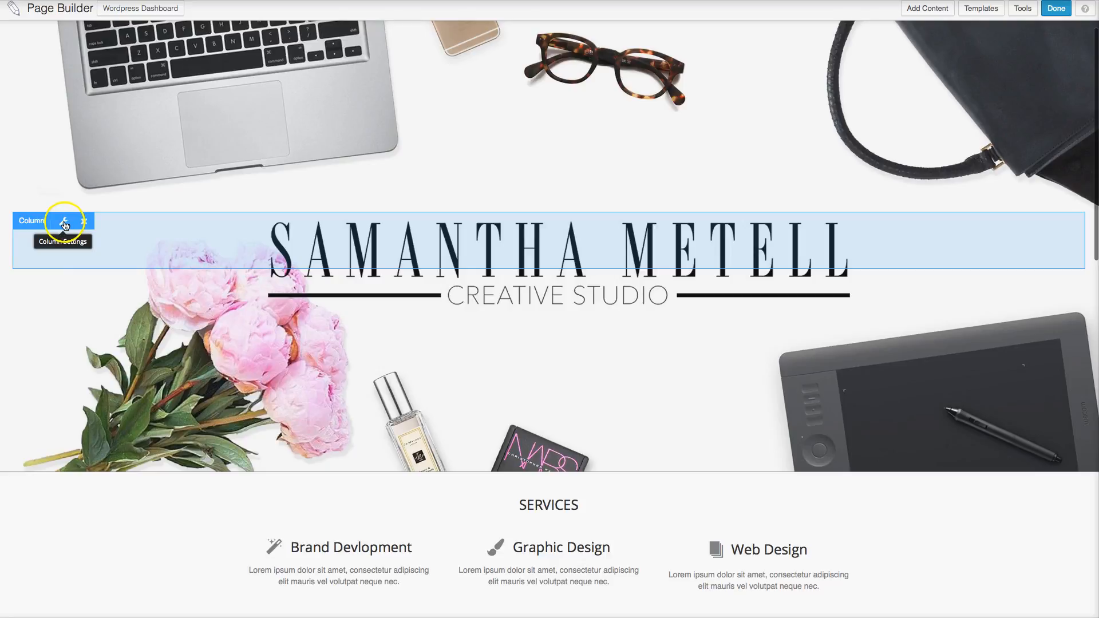
scroll(64, 226, "up", 2)
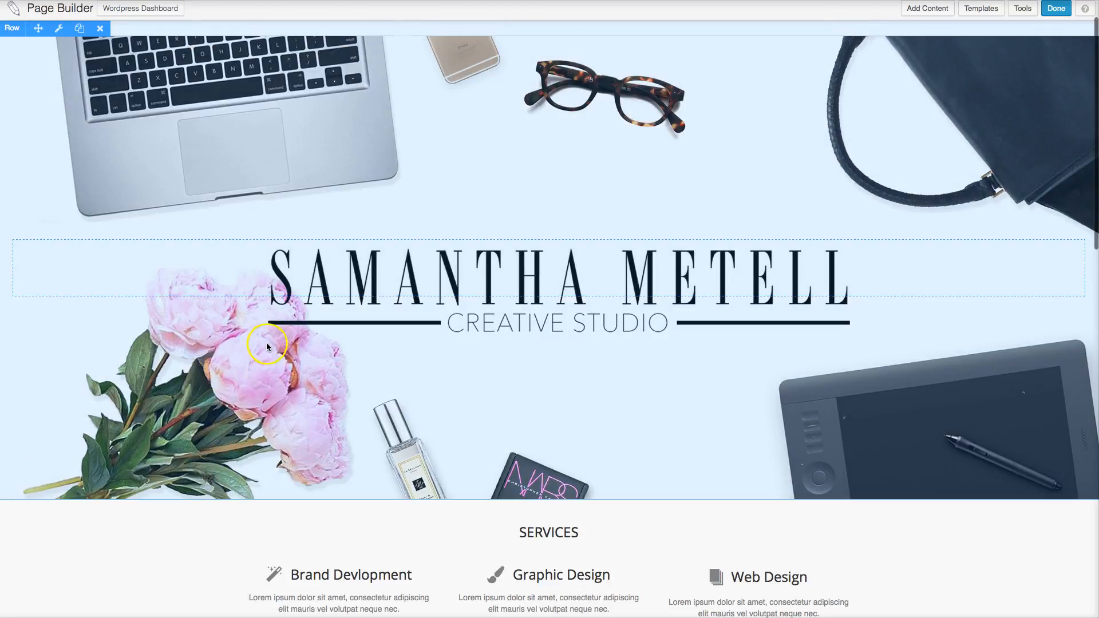
scroll(269, 338, "down", 12)
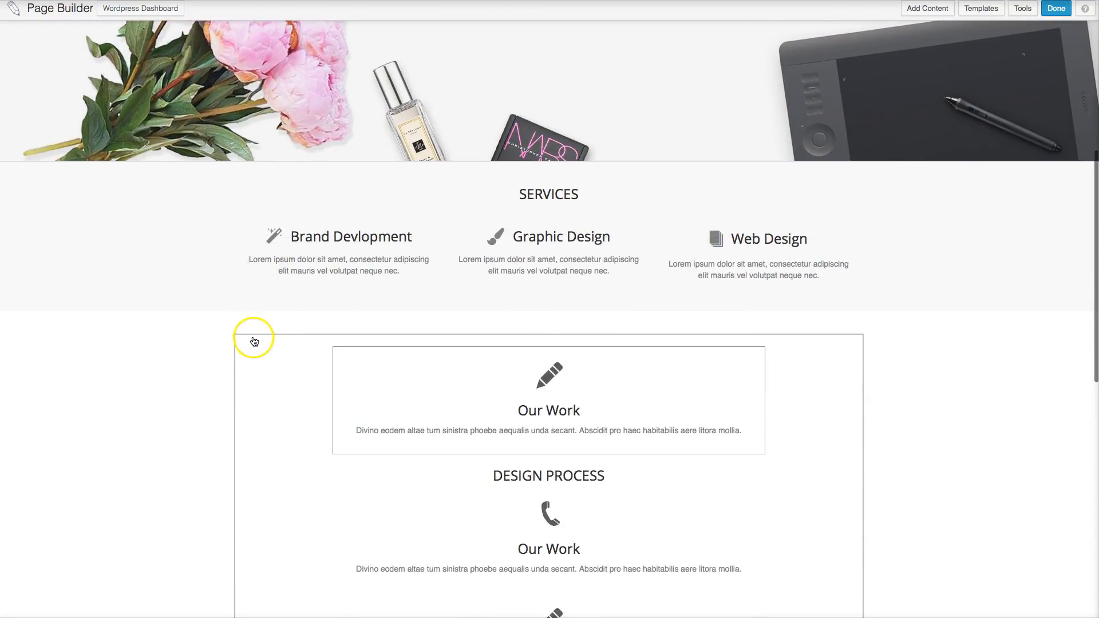